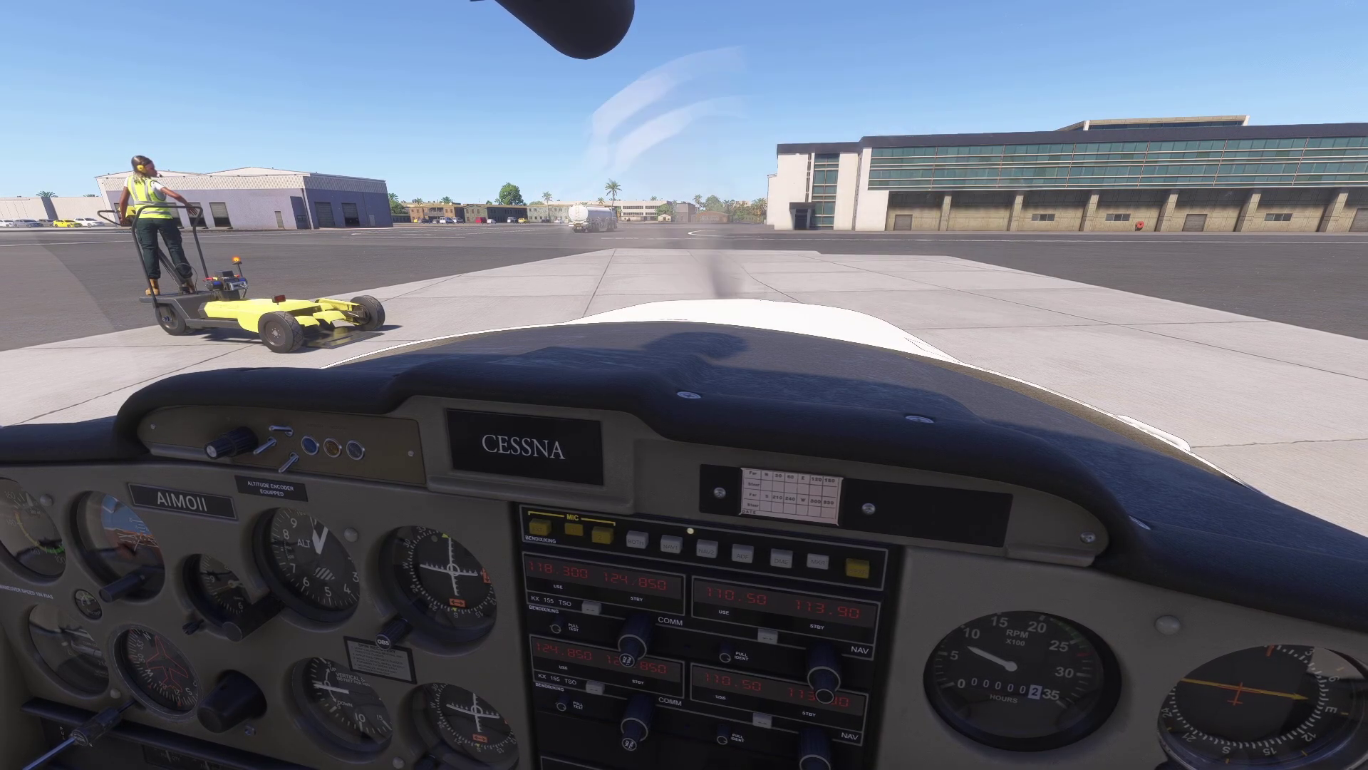
Switch from the Flight Simulator cockpit to the Stream Deck app with Alt+Tab
key(alt+Tab)
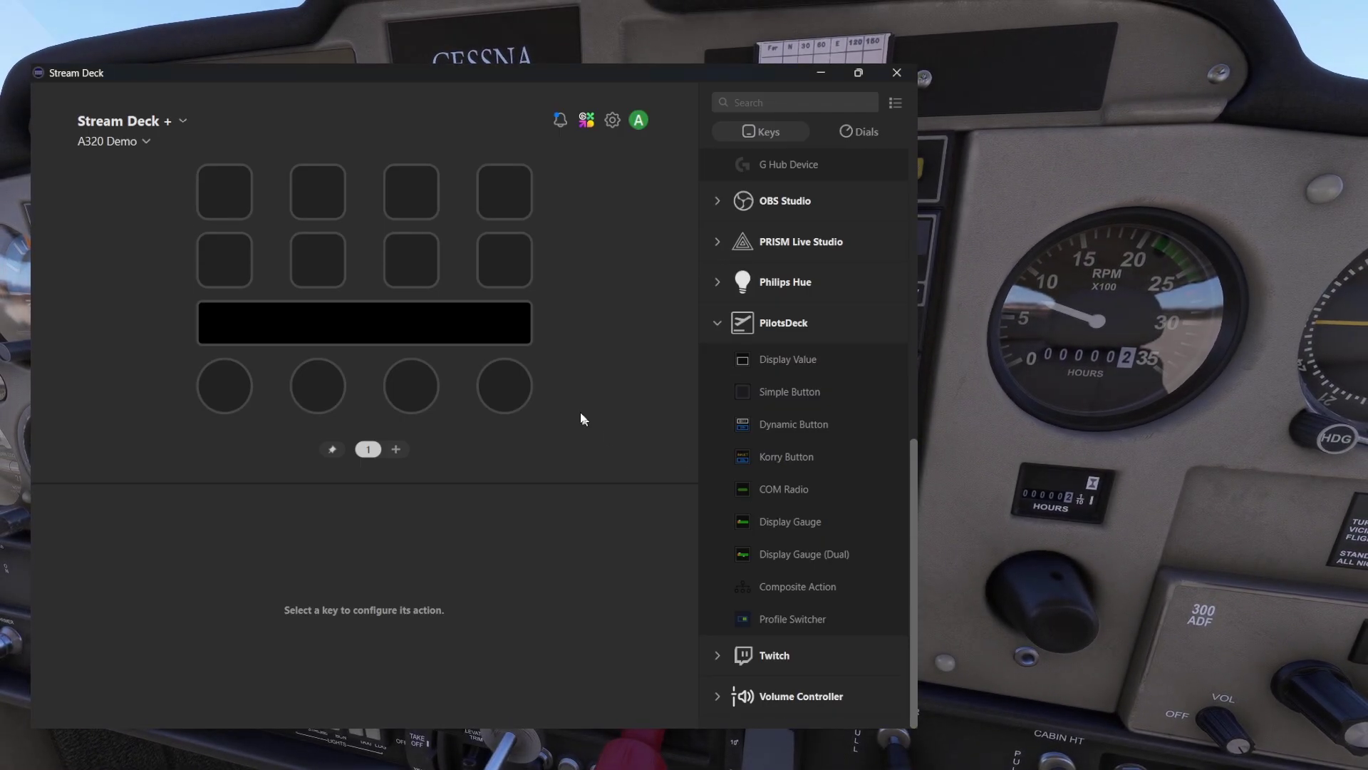
Drag the PilotsDeck Display Gauge onto the second top-row key and scroll through its settings
drag(777, 522, 324, 193)
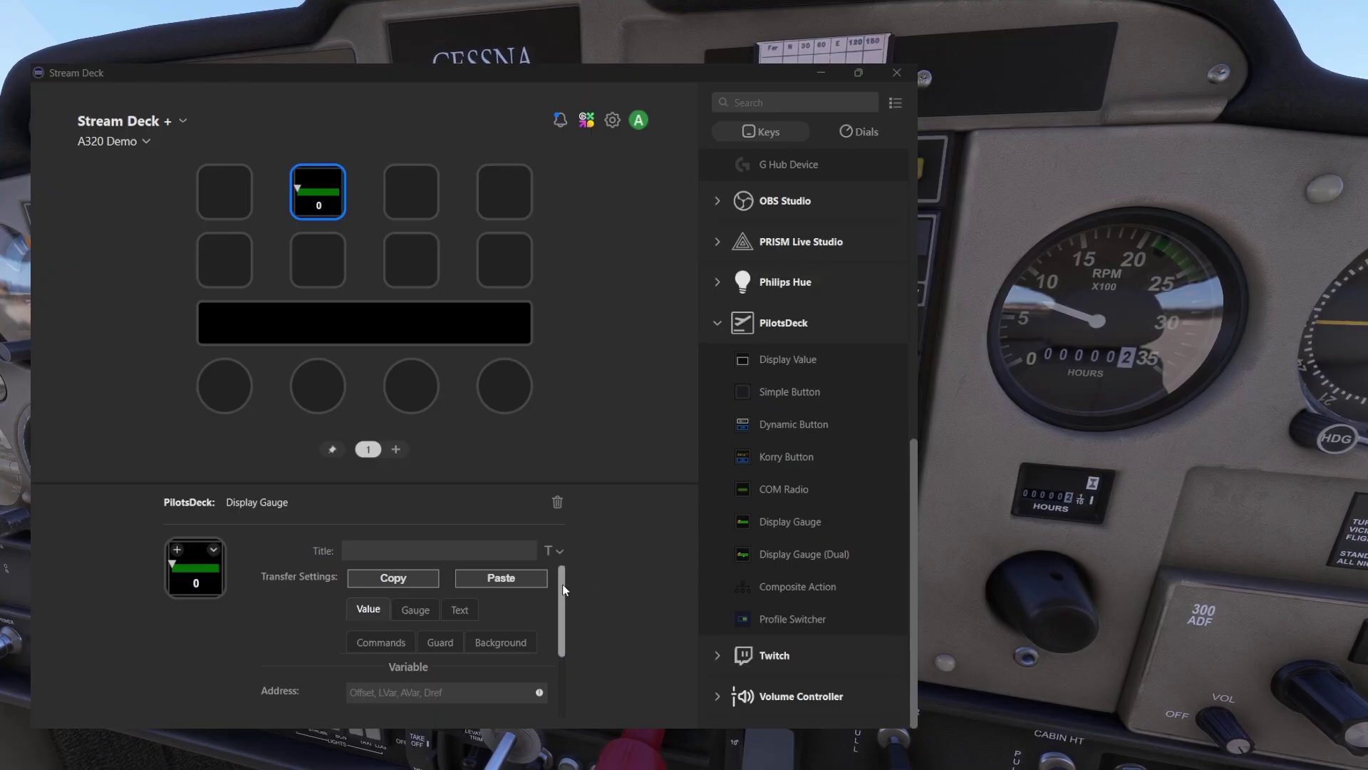
scroll(568, 592, down, 1)
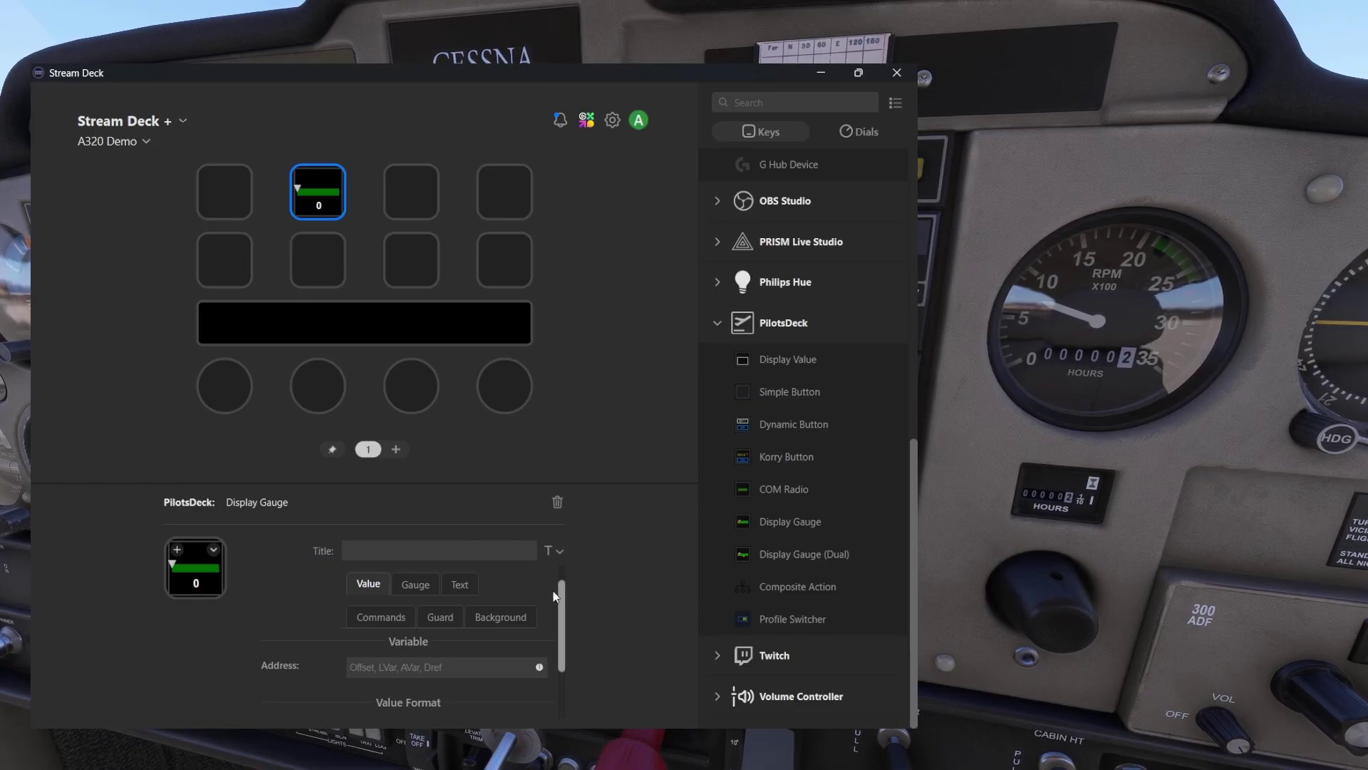
scroll(555, 594, down, 3)
scroll(562, 595, up, 2)
drag(565, 601, 564, 573)
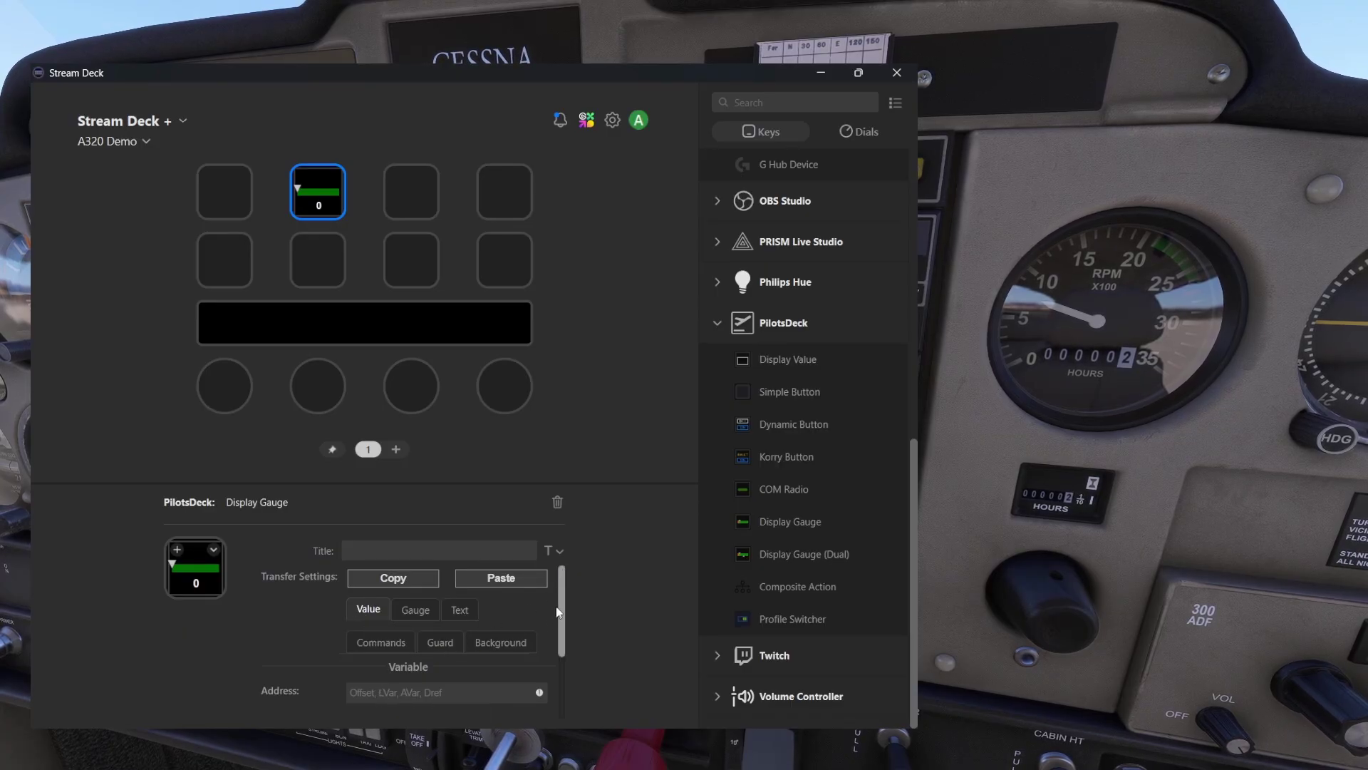
scroll(560, 610, down, 1)
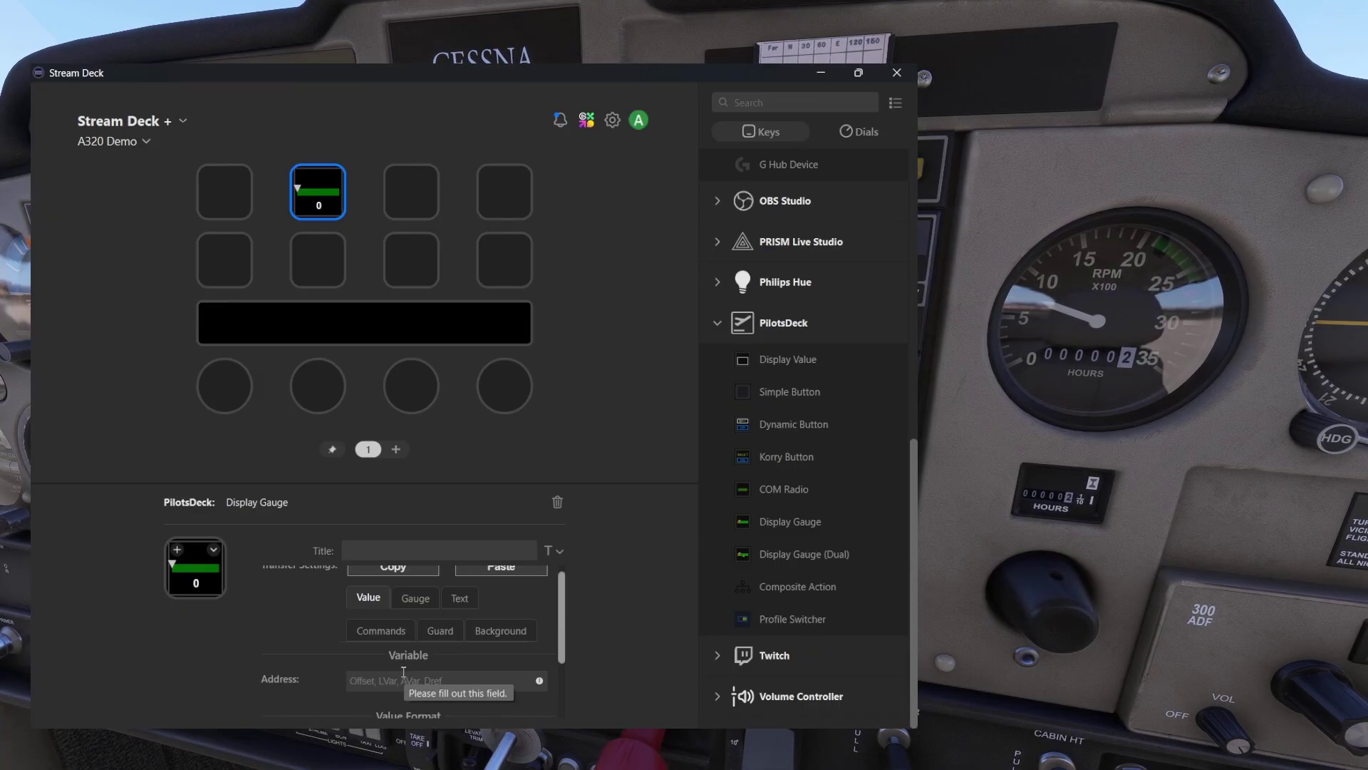
Paste (A:GENERAL ENG RPM:1, RPM) into the Address field and apply it so the key shows live RPM
text(()
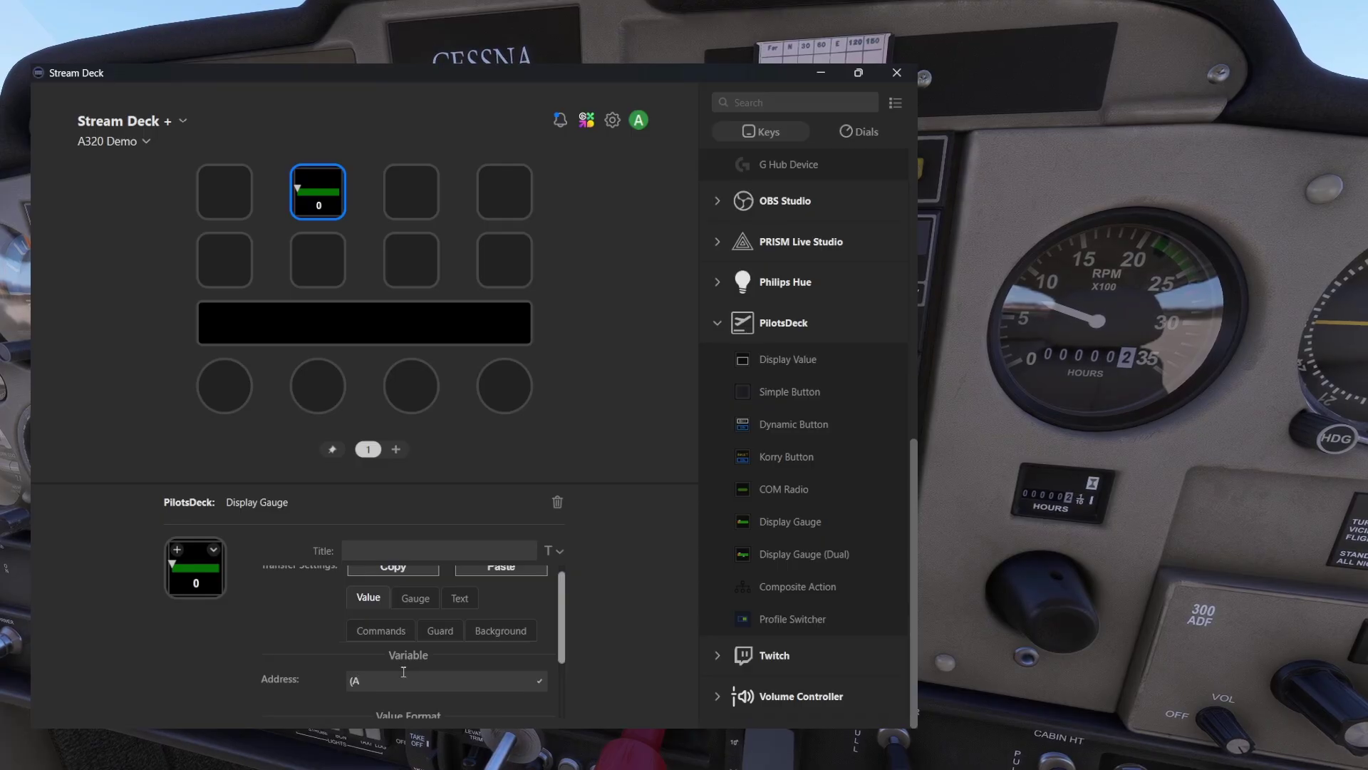
key(BackSpace)
text((A:GENERAL ENG RPM:1,RPM))
click(492, 682)
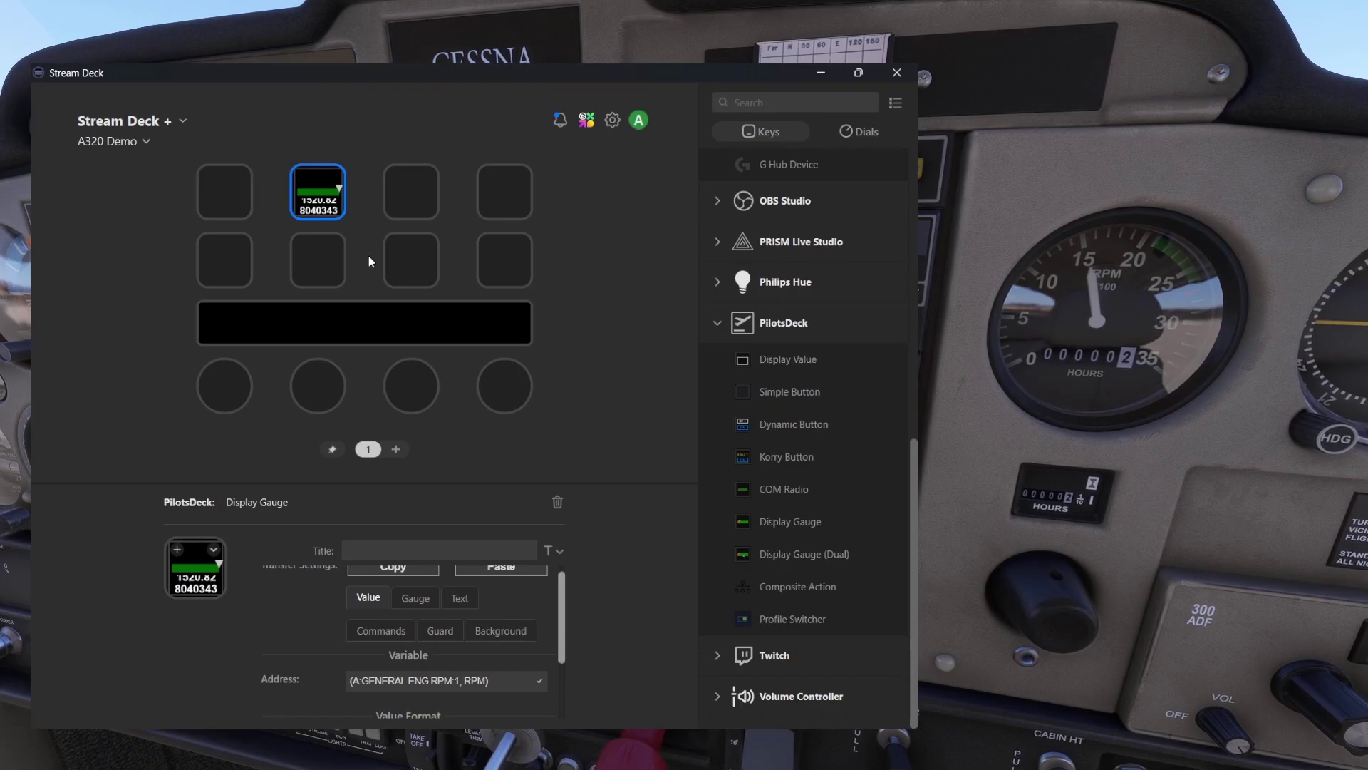
Change the Value Format Maximum from 100 to 3000 for the RPM gauge
scroll(568, 619, down, 1)
scroll(568, 622, down, 1)
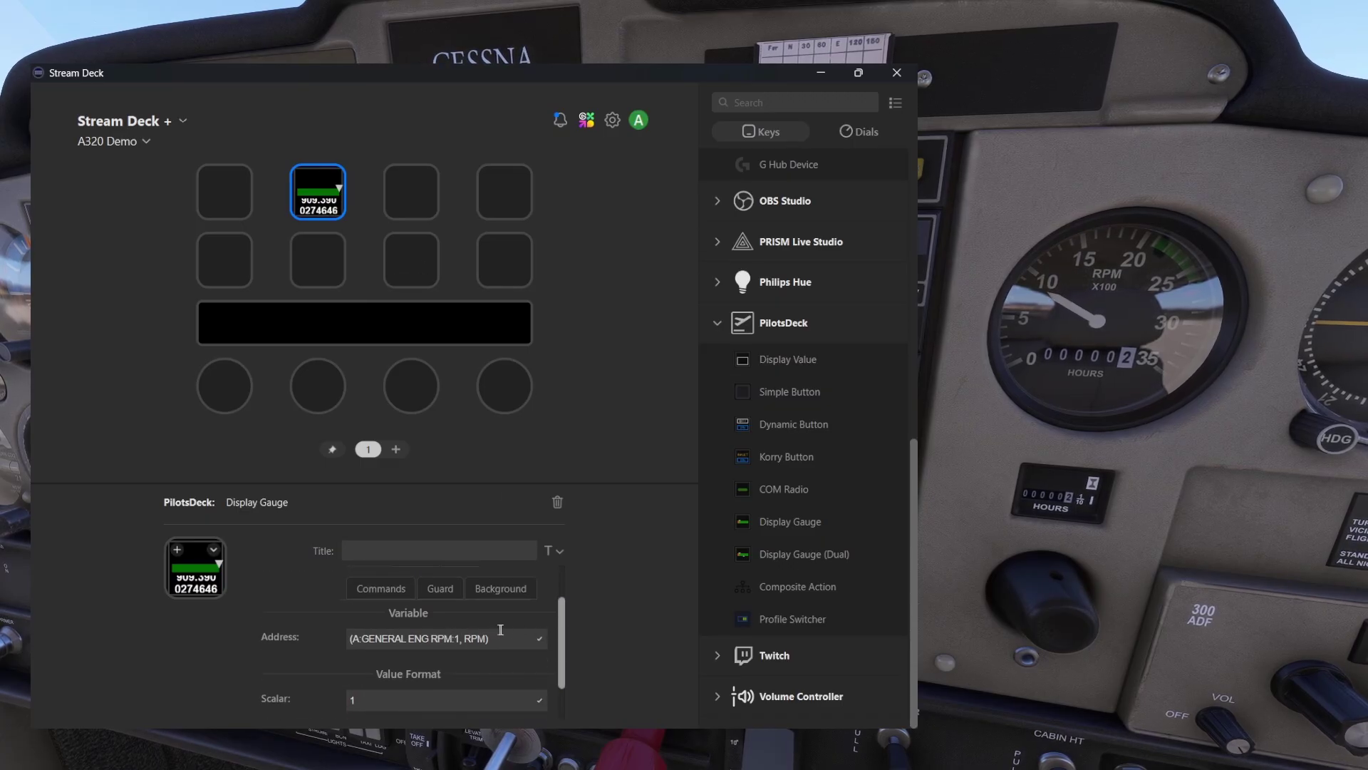
key(ctrl+a)
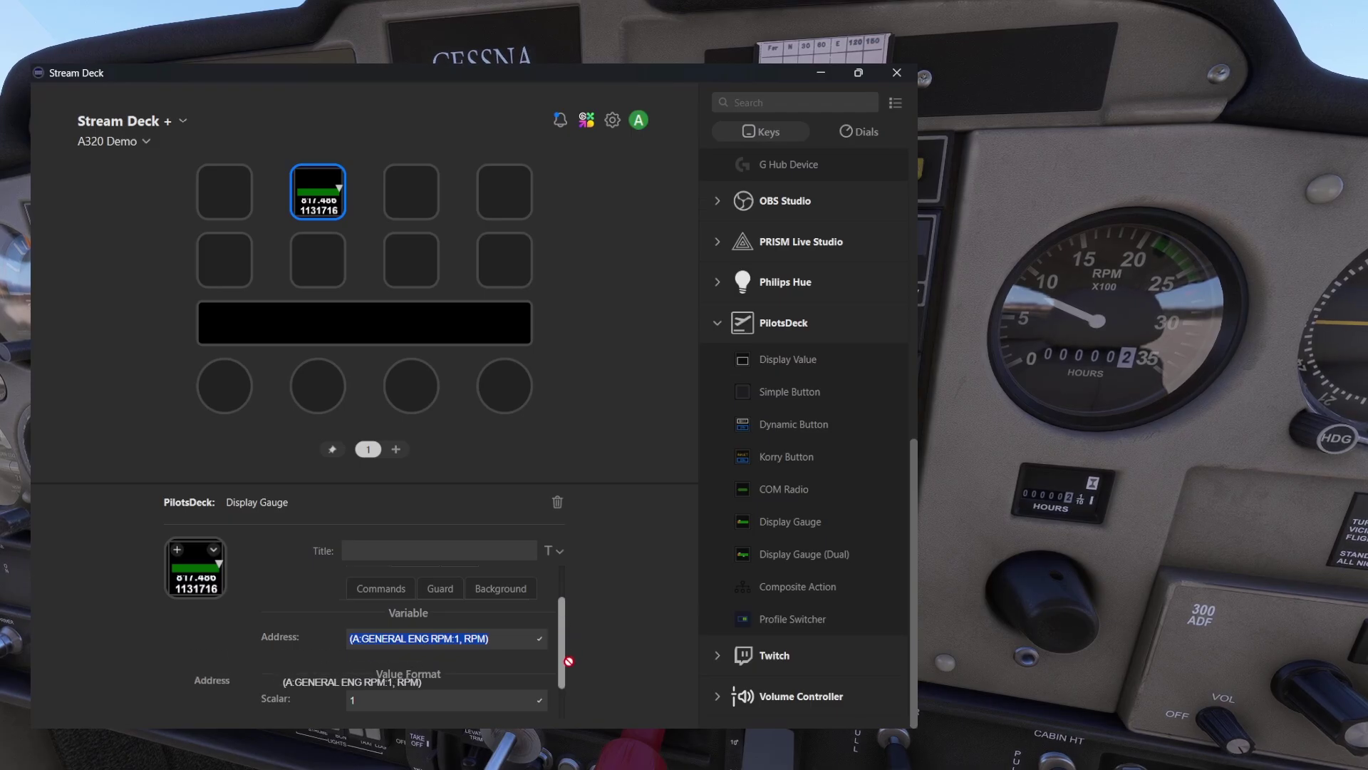
scroll(550, 635, down, 3)
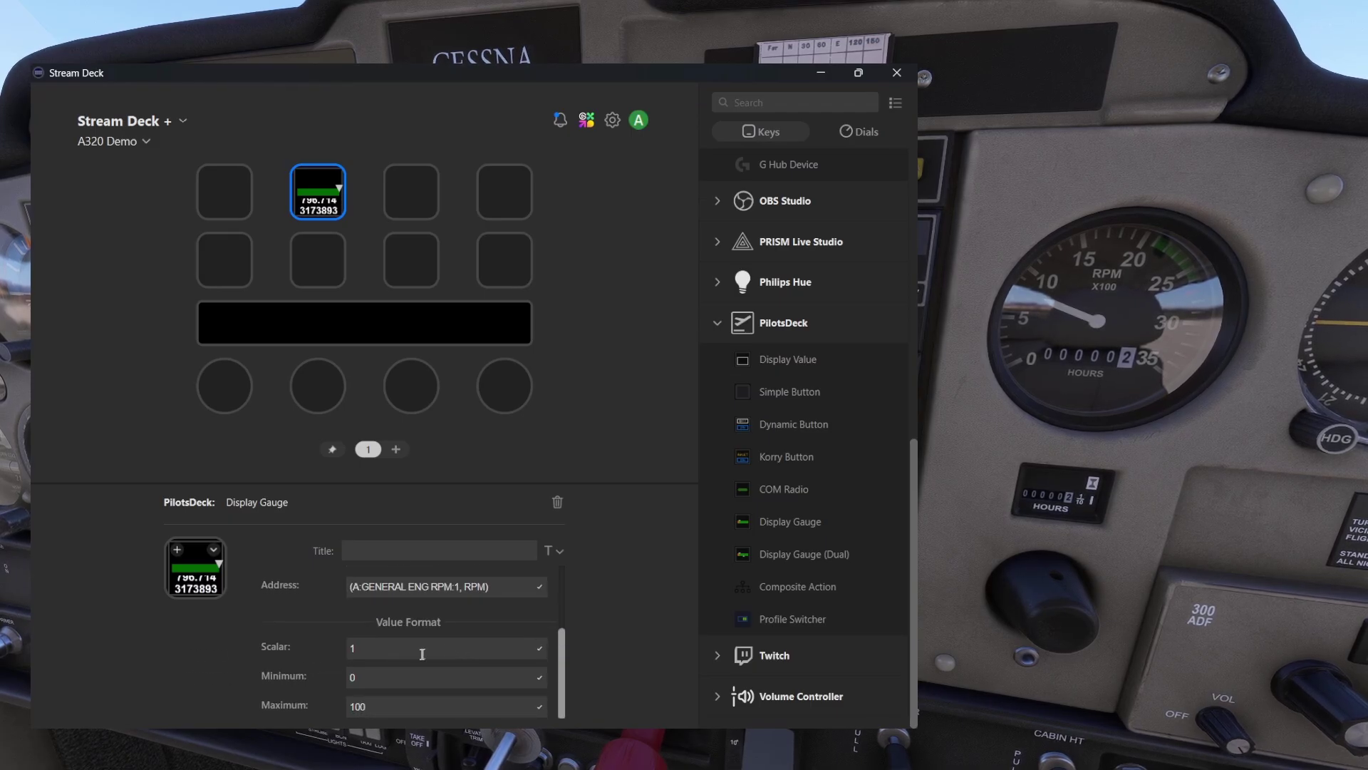
click(386, 646)
drag(338, 673, 362, 682)
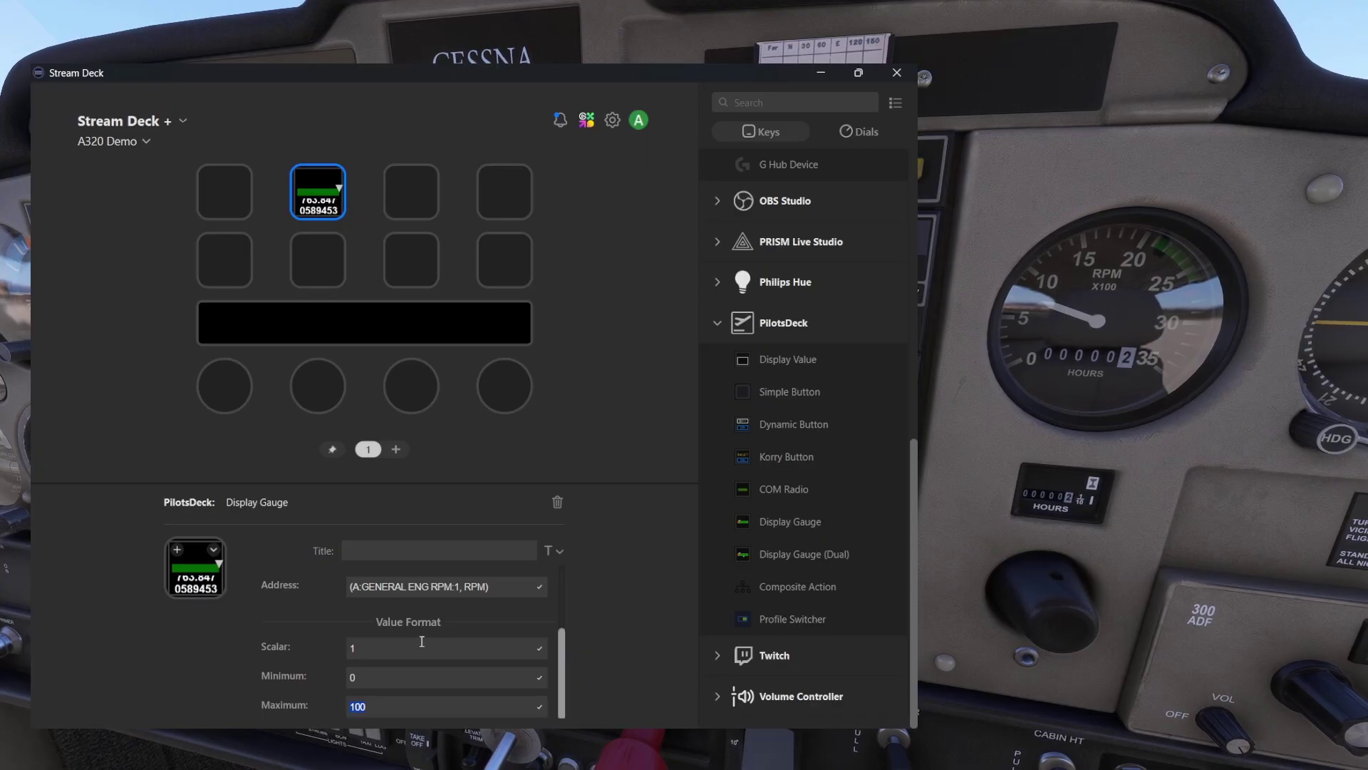
text(30000)
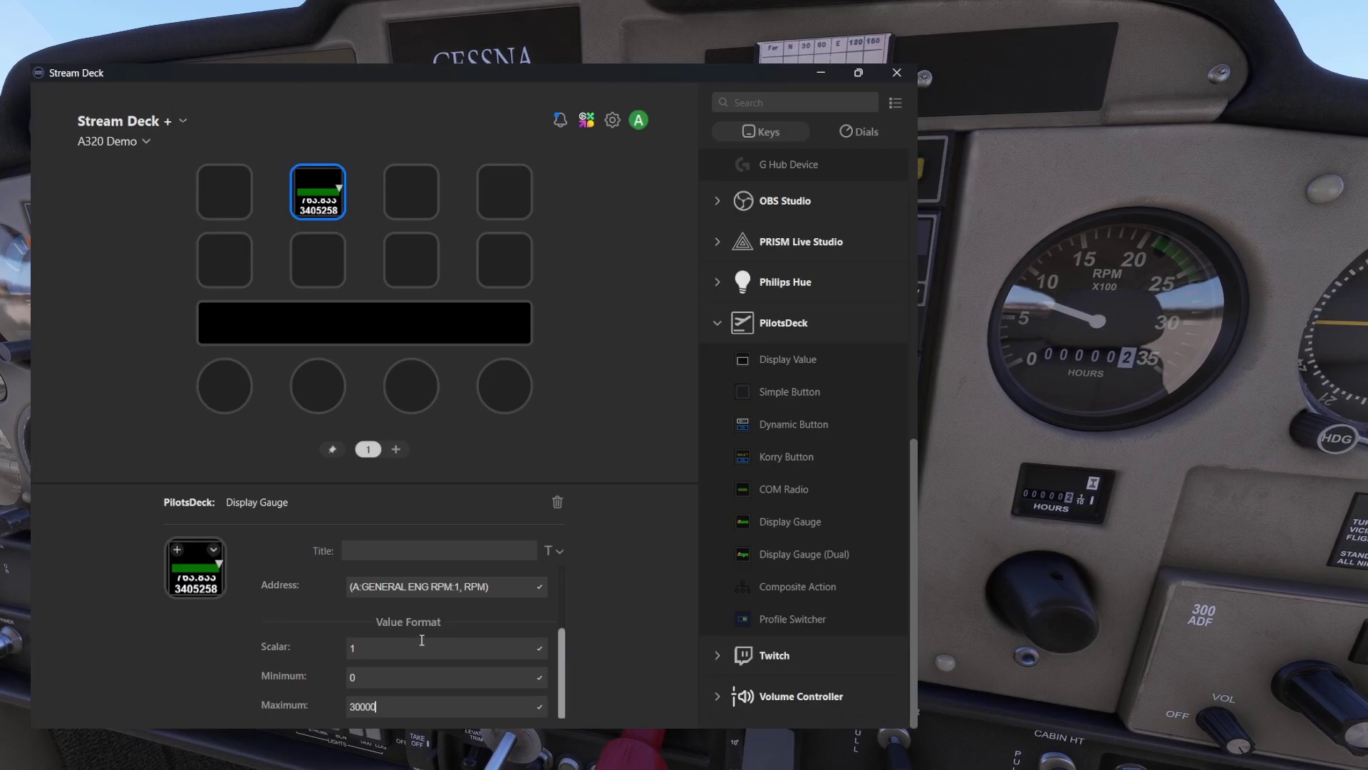
key(BackSpace)
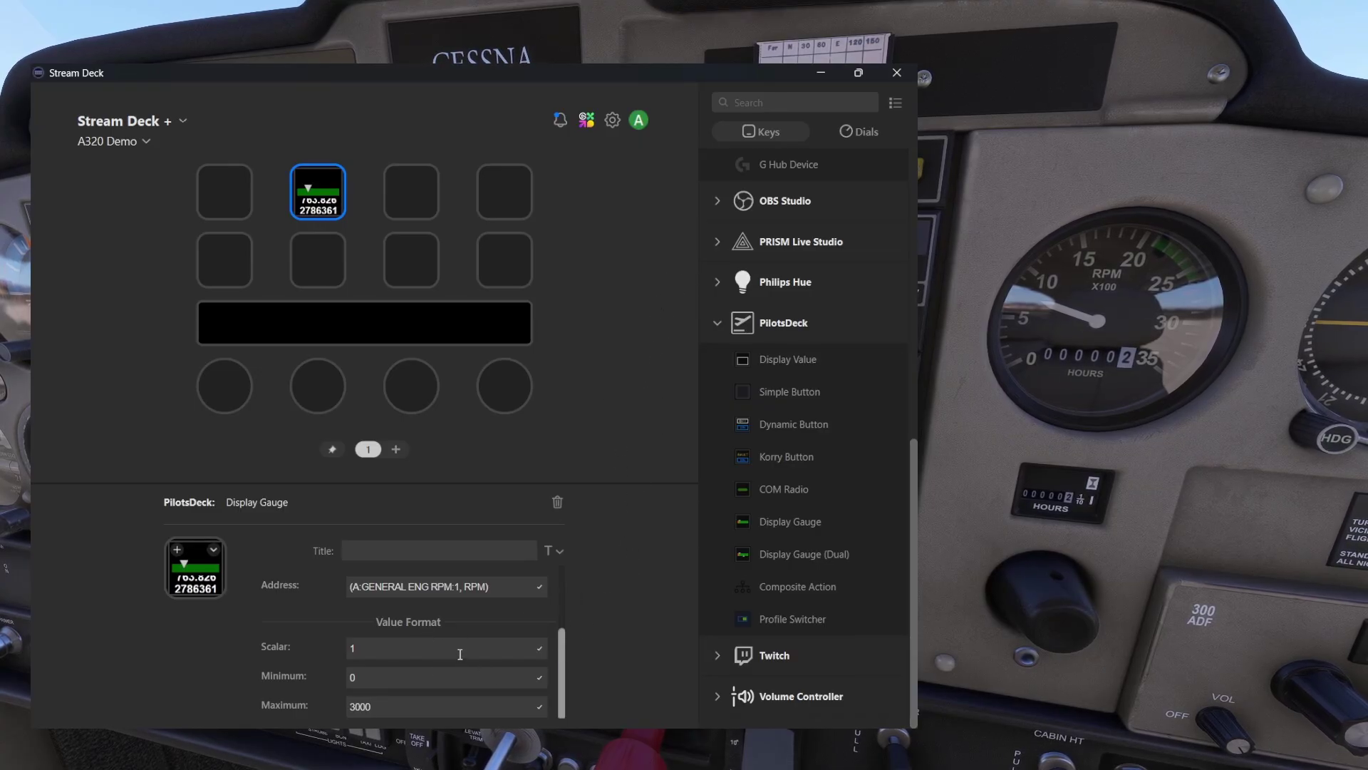
drag(559, 665, 579, 580)
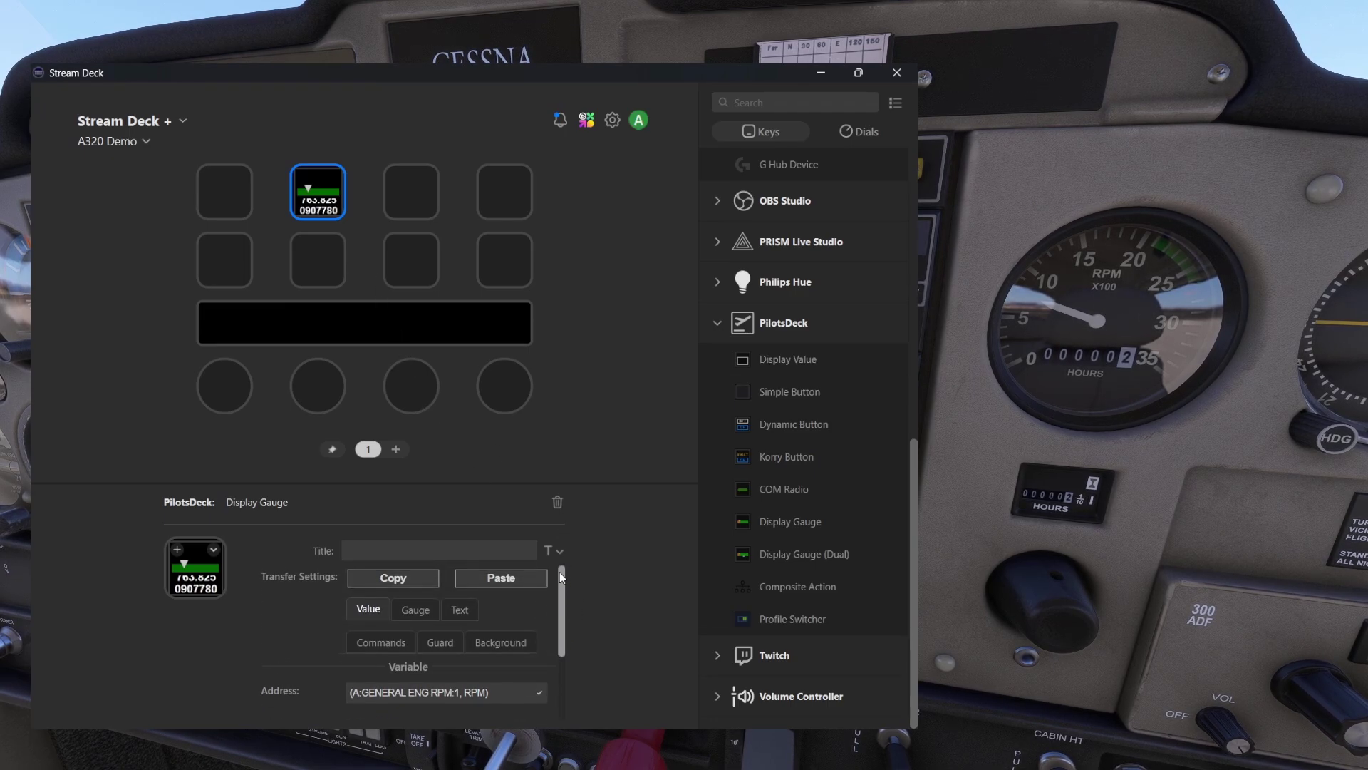
mouse_move(561, 591)
mouse_down()
mouse_move(563, 673)
mouse_move(567, 602)
mouse_up()
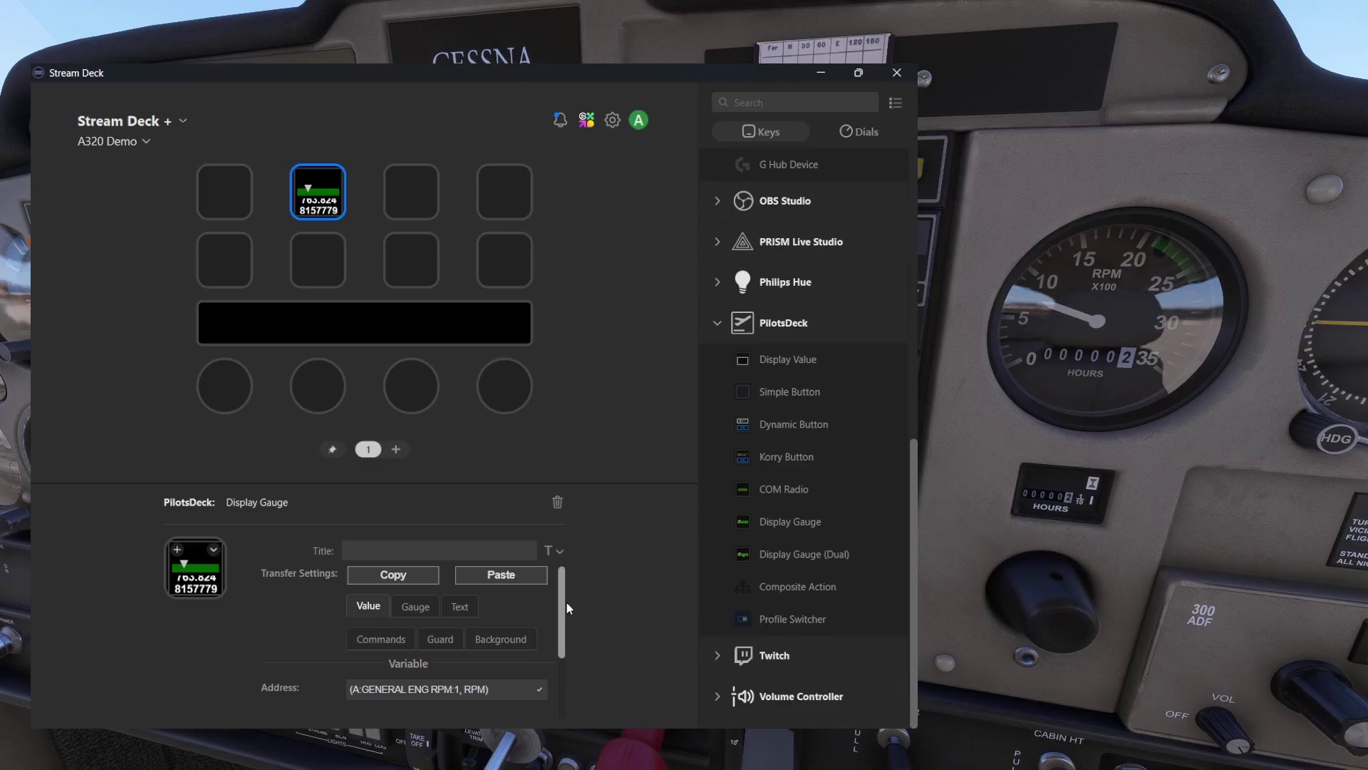
Tick Draw Arc in Gauge Settings so the RPM key renders as an arc gauge
click(419, 610)
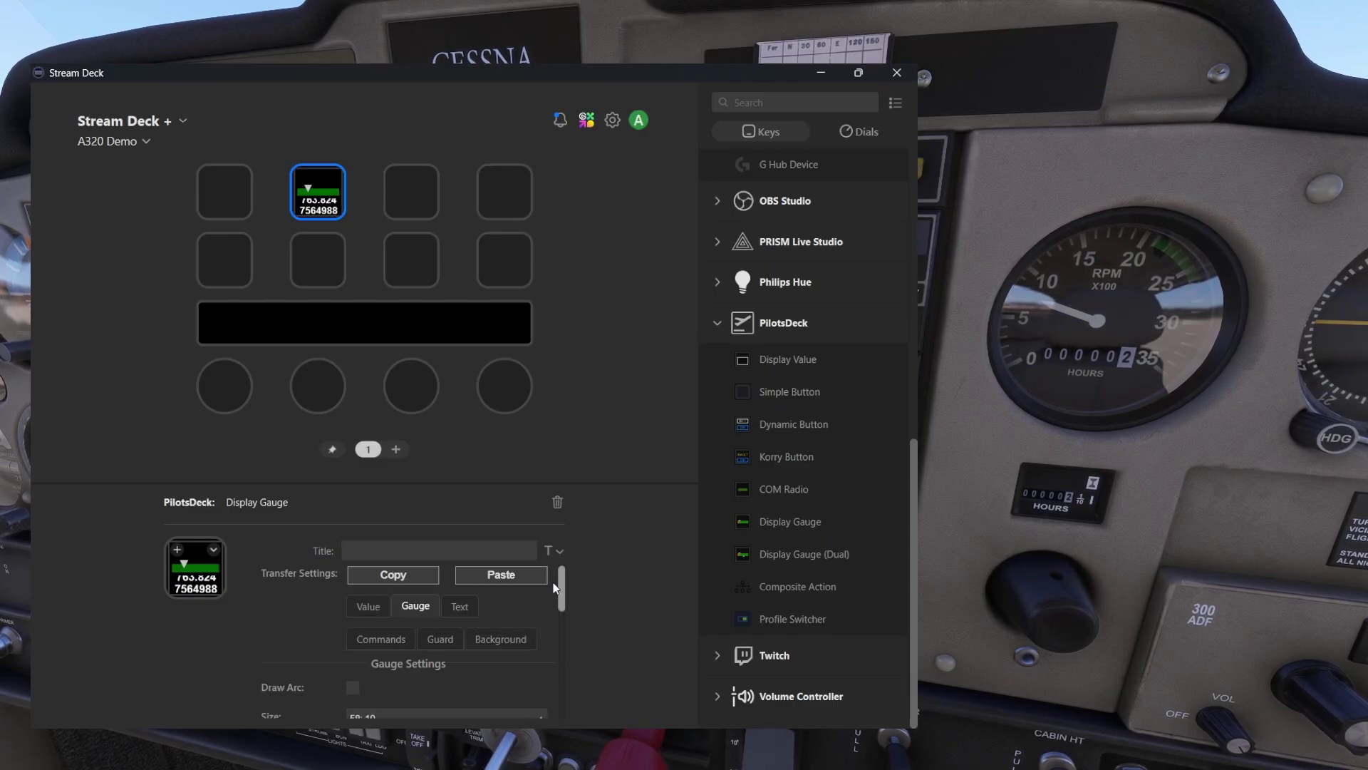
drag(561, 583, 565, 602)
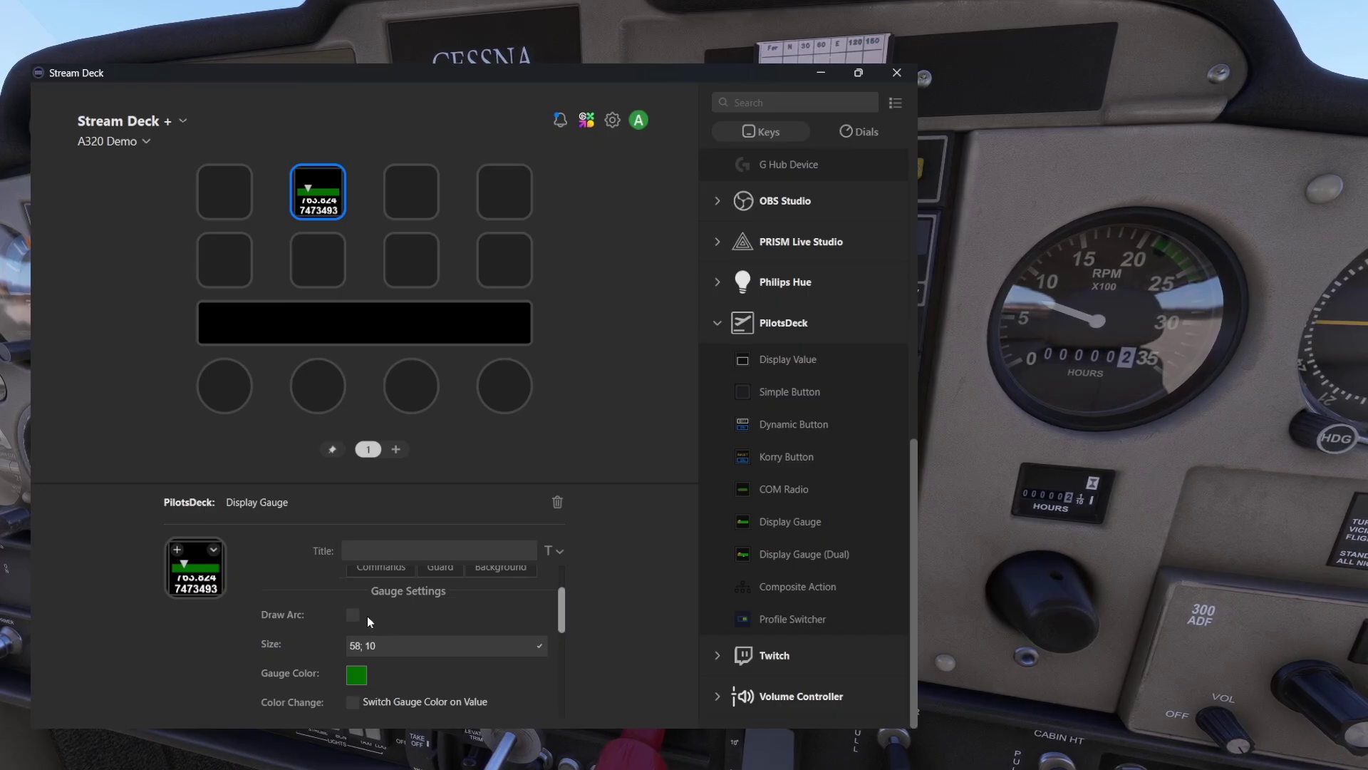
scroll(366, 615, up, 2)
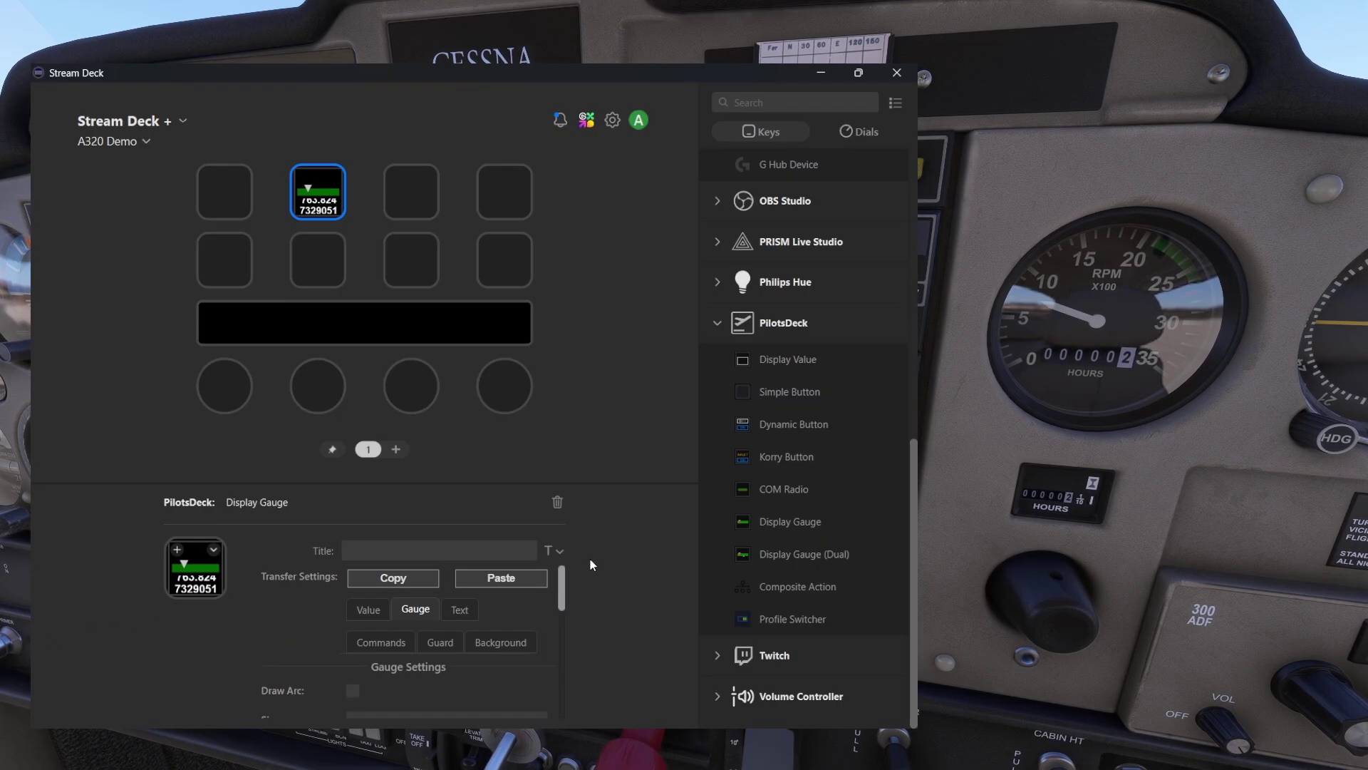
drag(563, 583, 564, 596)
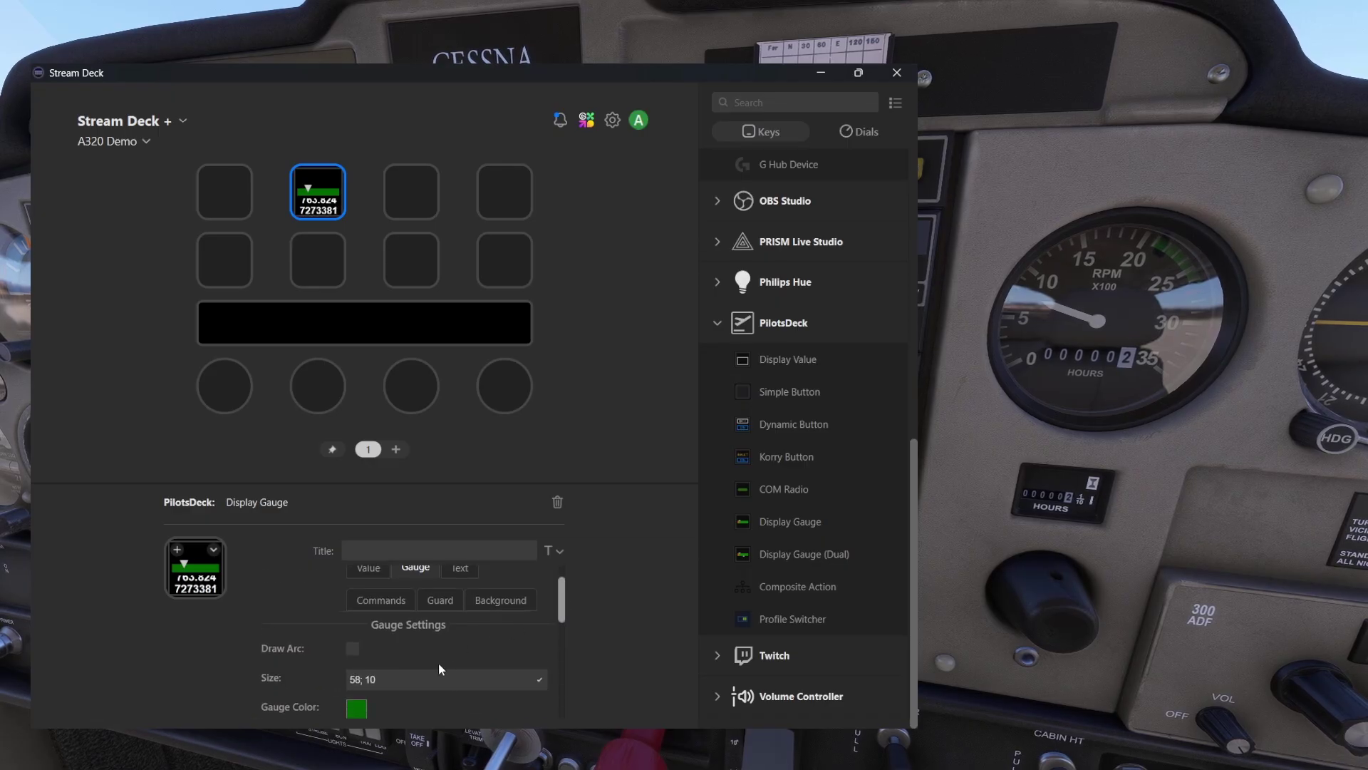
click(351, 653)
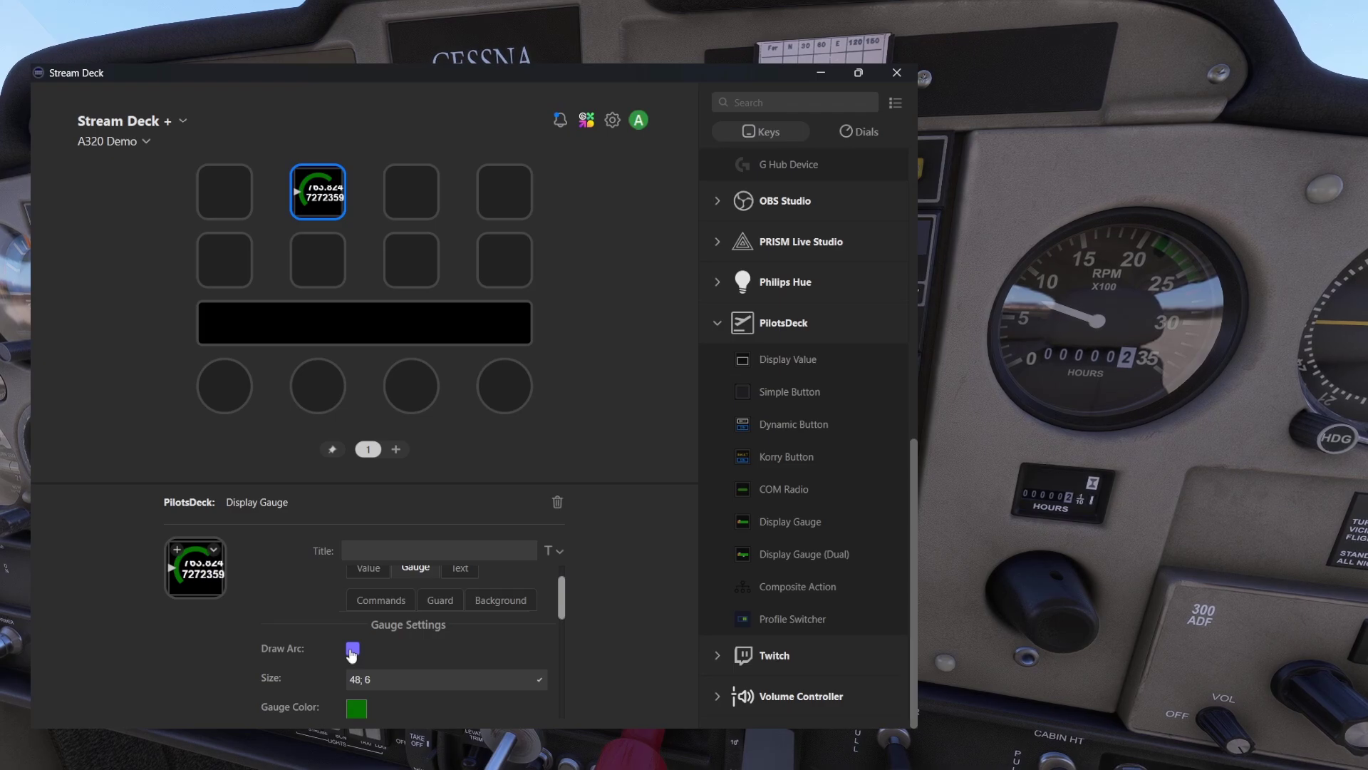
click(352, 654)
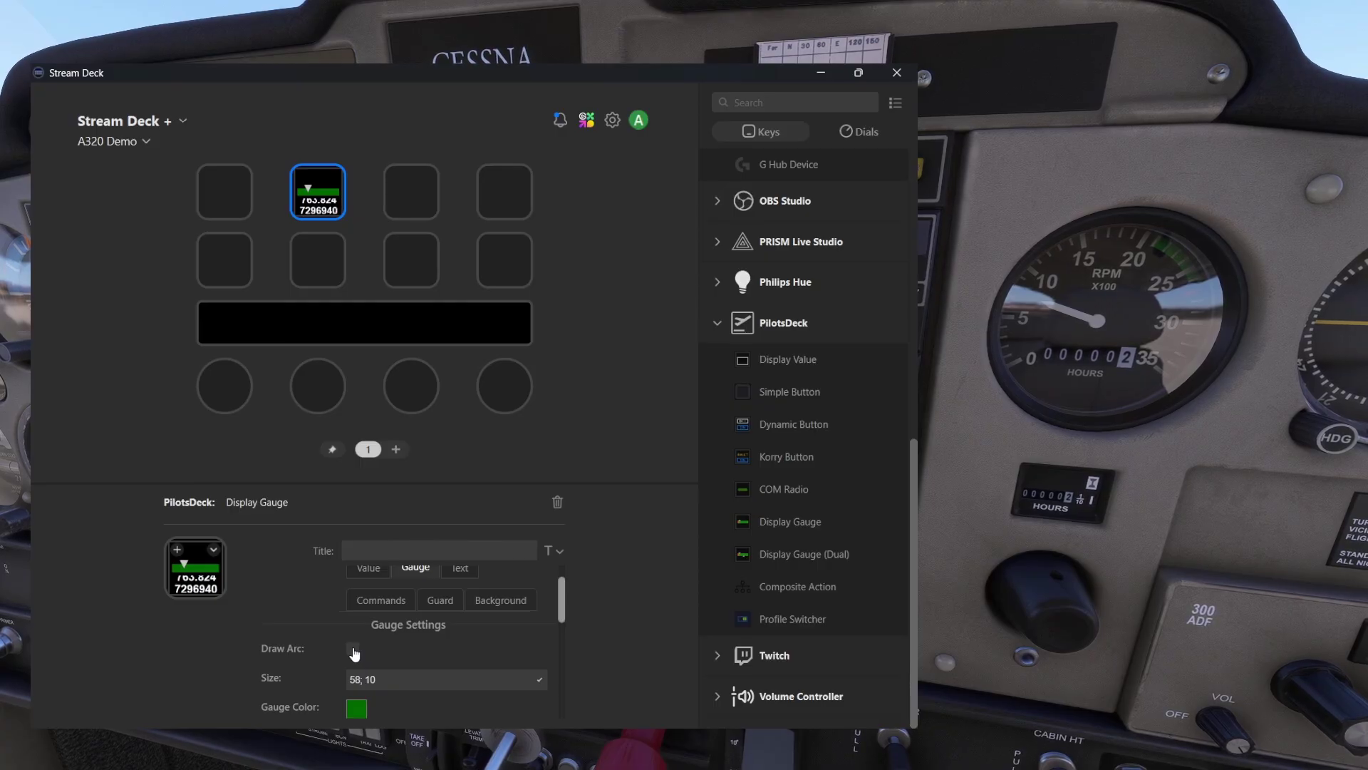
click(353, 650)
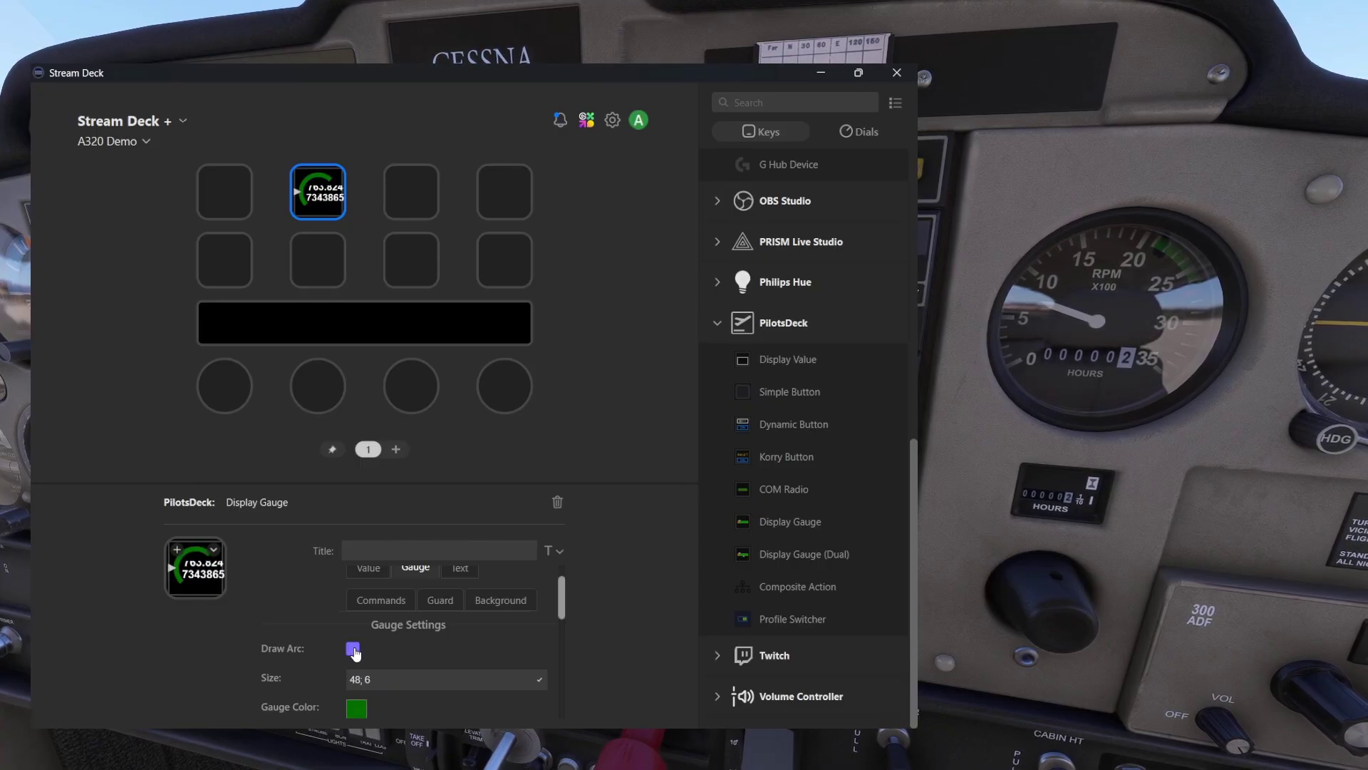
Set the gauge Size to 50; 10 and keep the dark green (#006400) gauge colour
scroll(563, 602, down, 1)
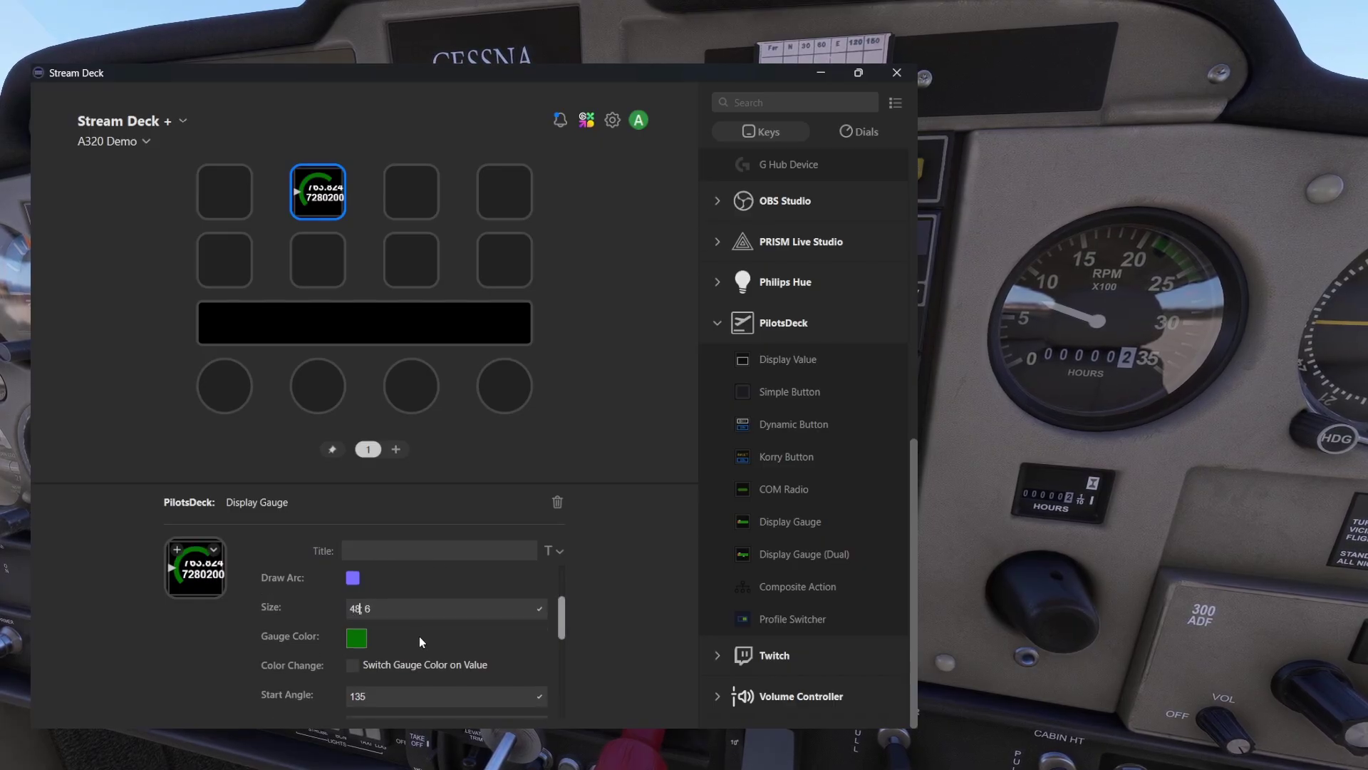
key(BackSpace)
key(BackSpace)
text(50;)
click(392, 612)
click(357, 639)
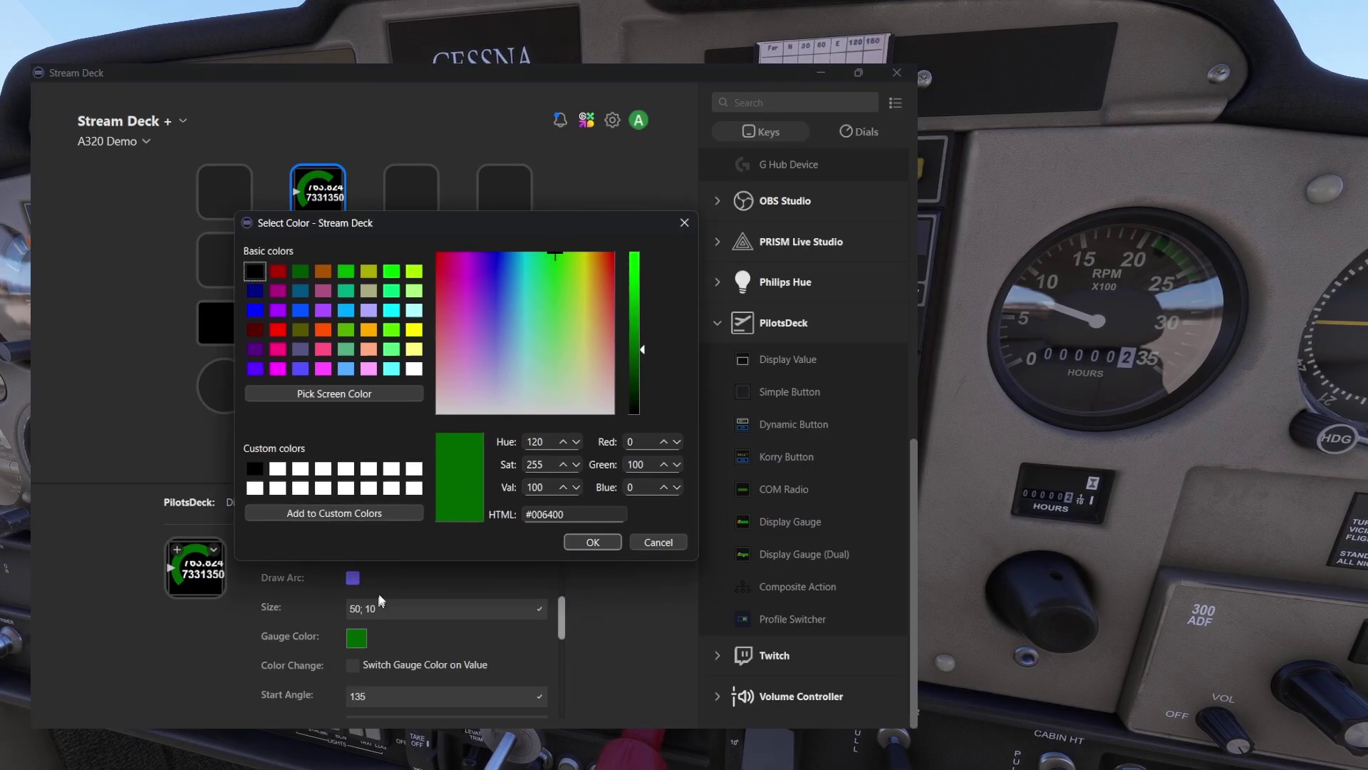
click(591, 540)
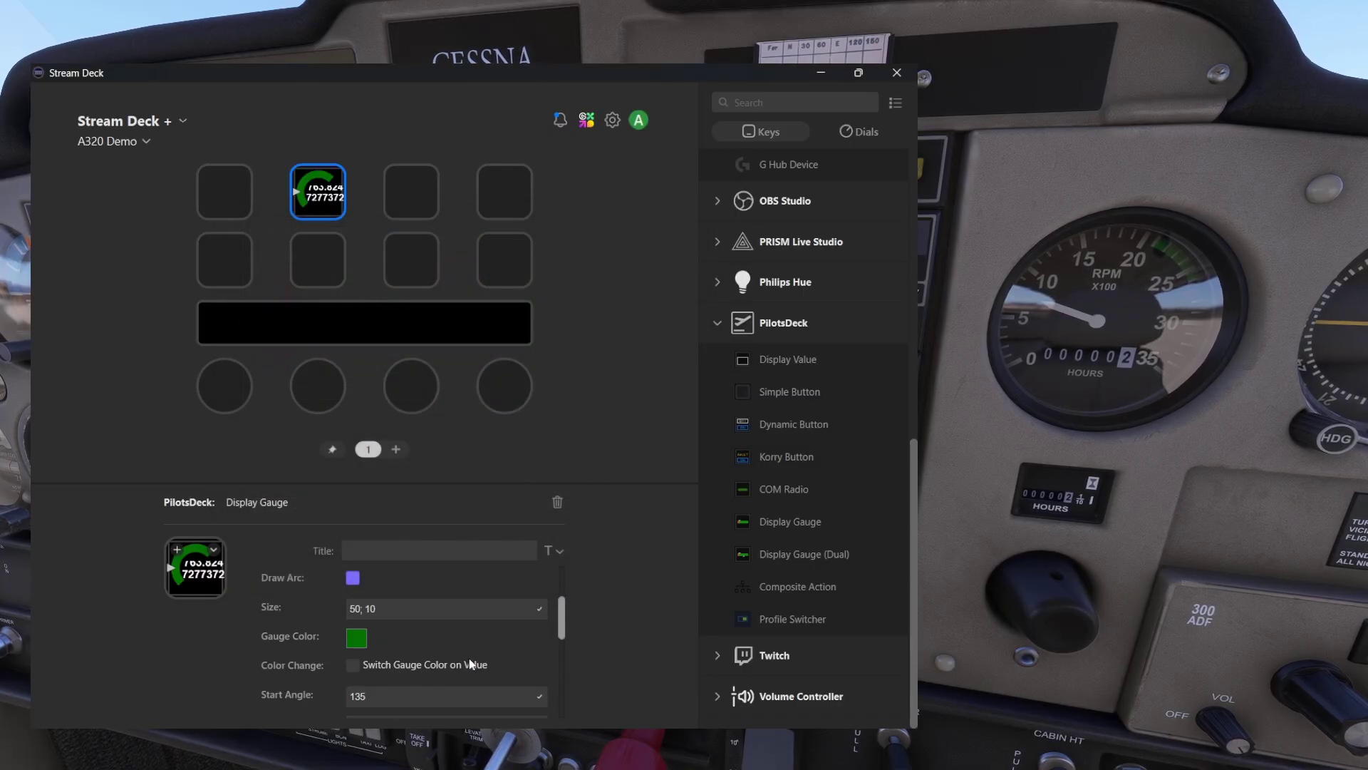
drag(563, 614, 564, 640)
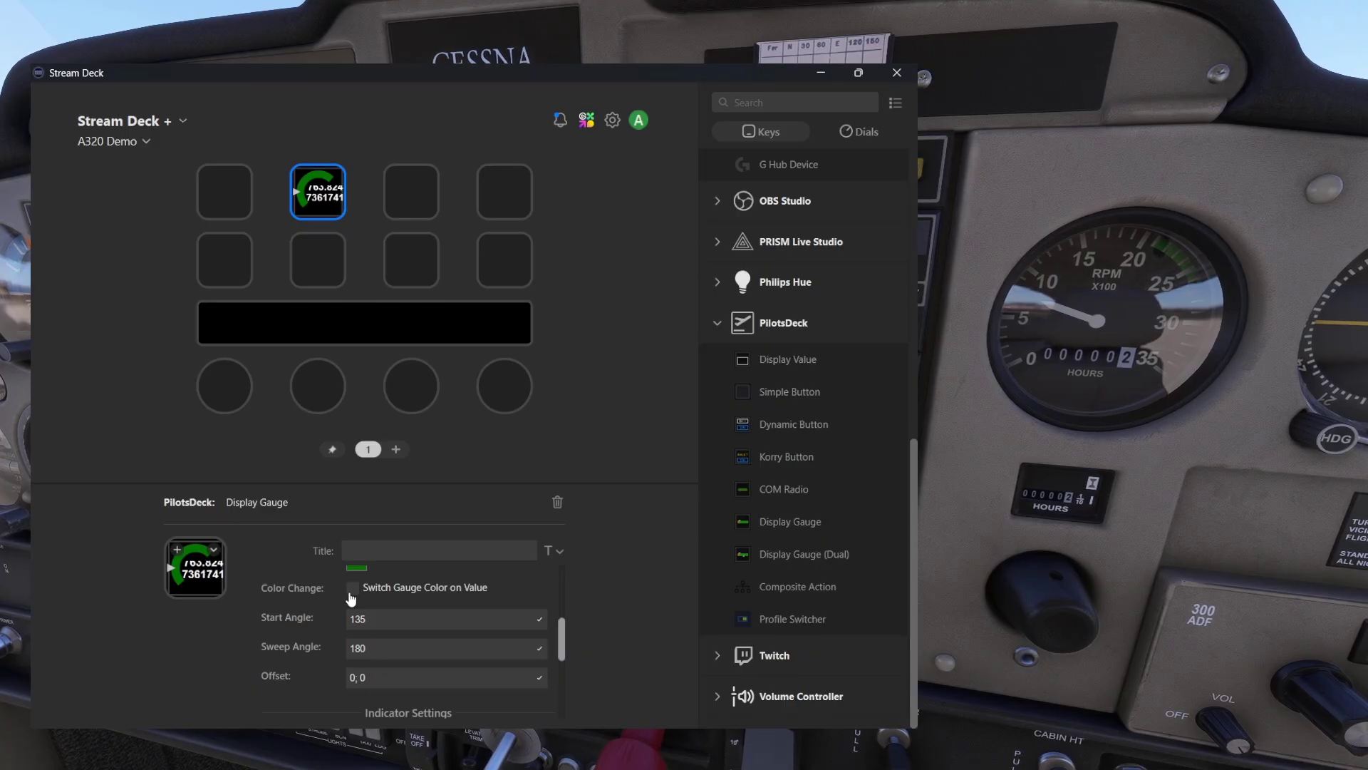
Tick 'Switch Gauge Color on Value' and look over the new Address Color, Value and Value Color fields
click(352, 595)
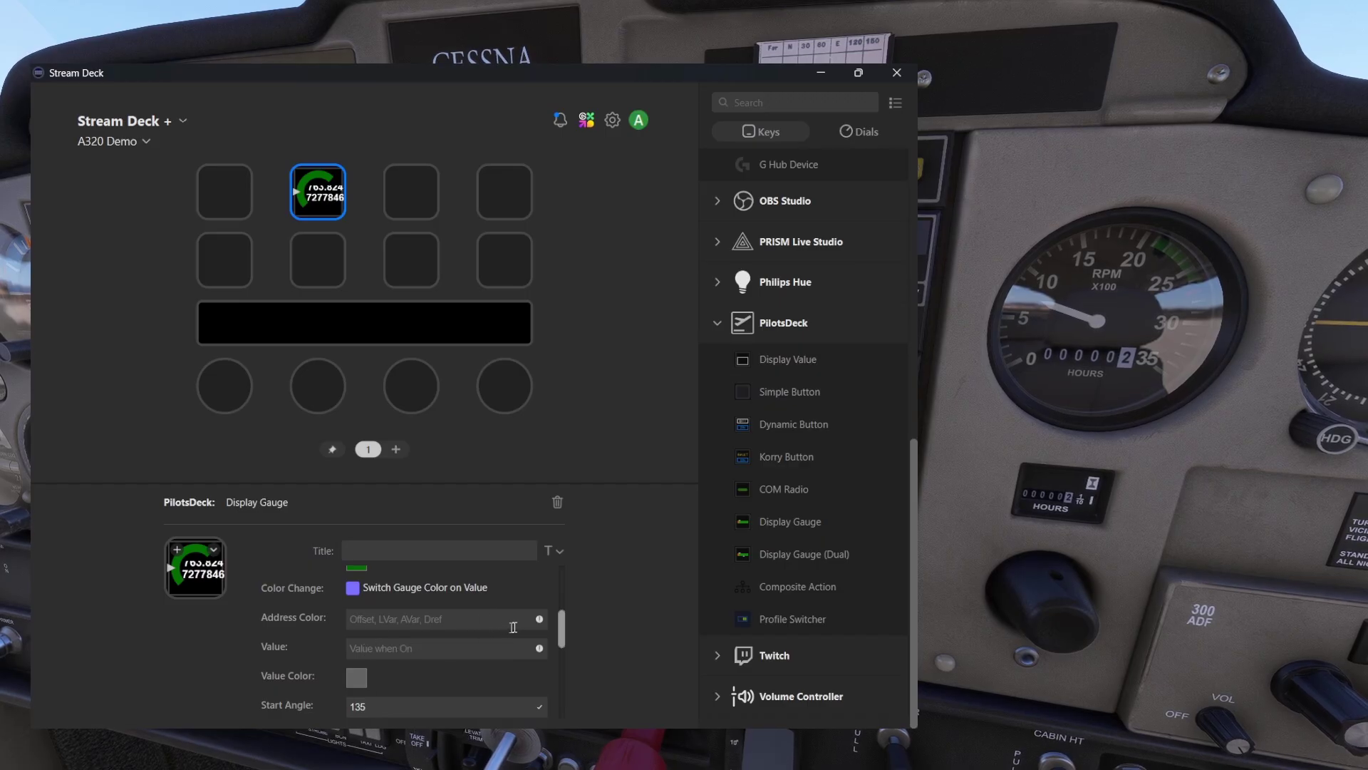
mouse_move(560, 627)
mouse_down()
mouse_move(563, 669)
mouse_move(569, 644)
mouse_up()
scroll(396, 620, up, 1)
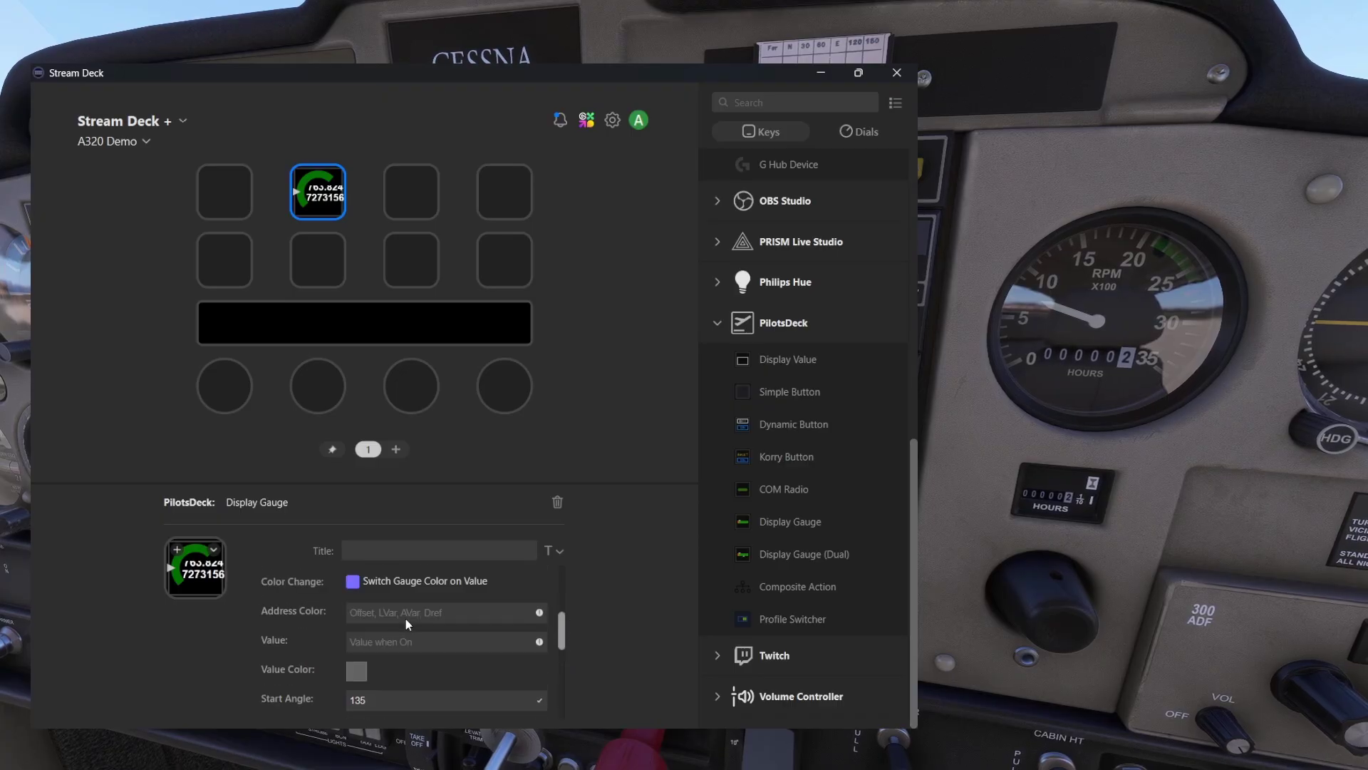
Turn colour switching off and set Start Angle 100 and Sweep Angle 220
click(353, 581)
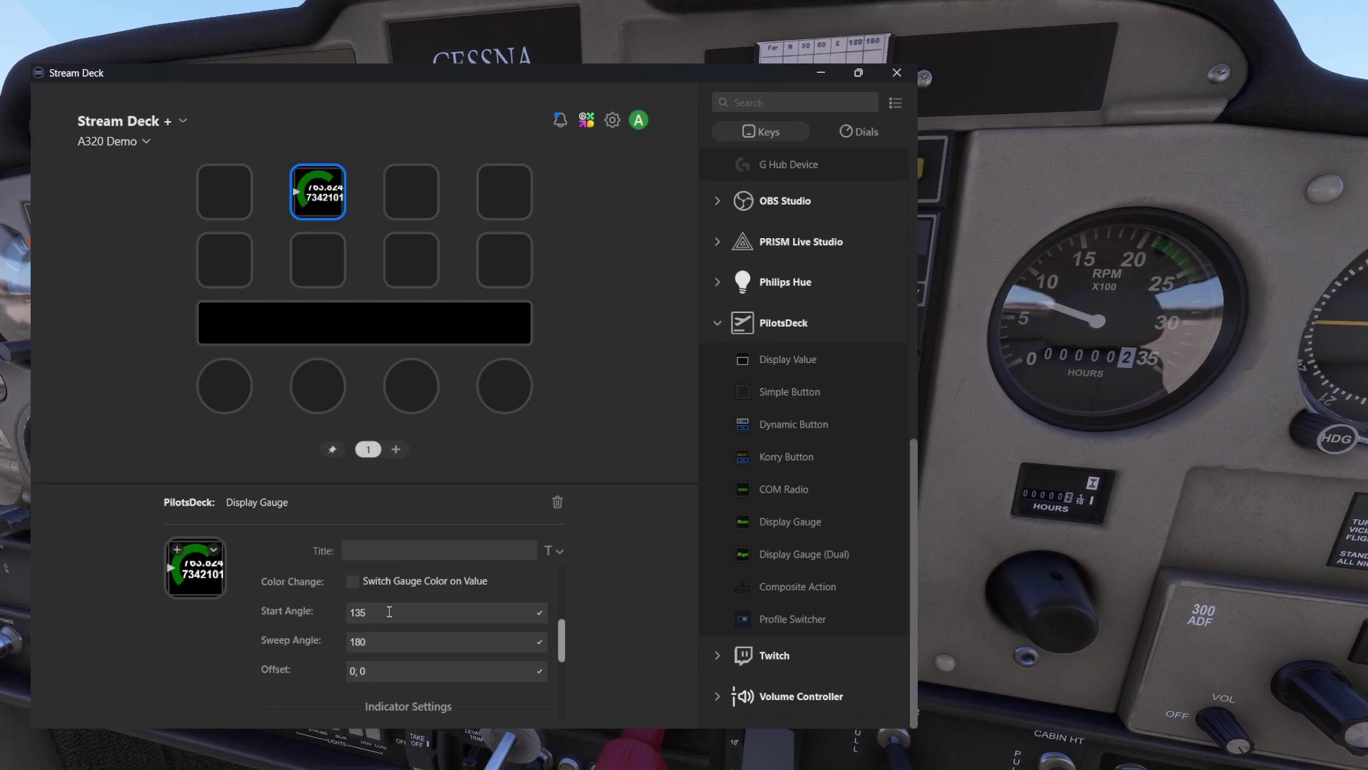
drag(390, 612, 338, 611)
key(Tab)
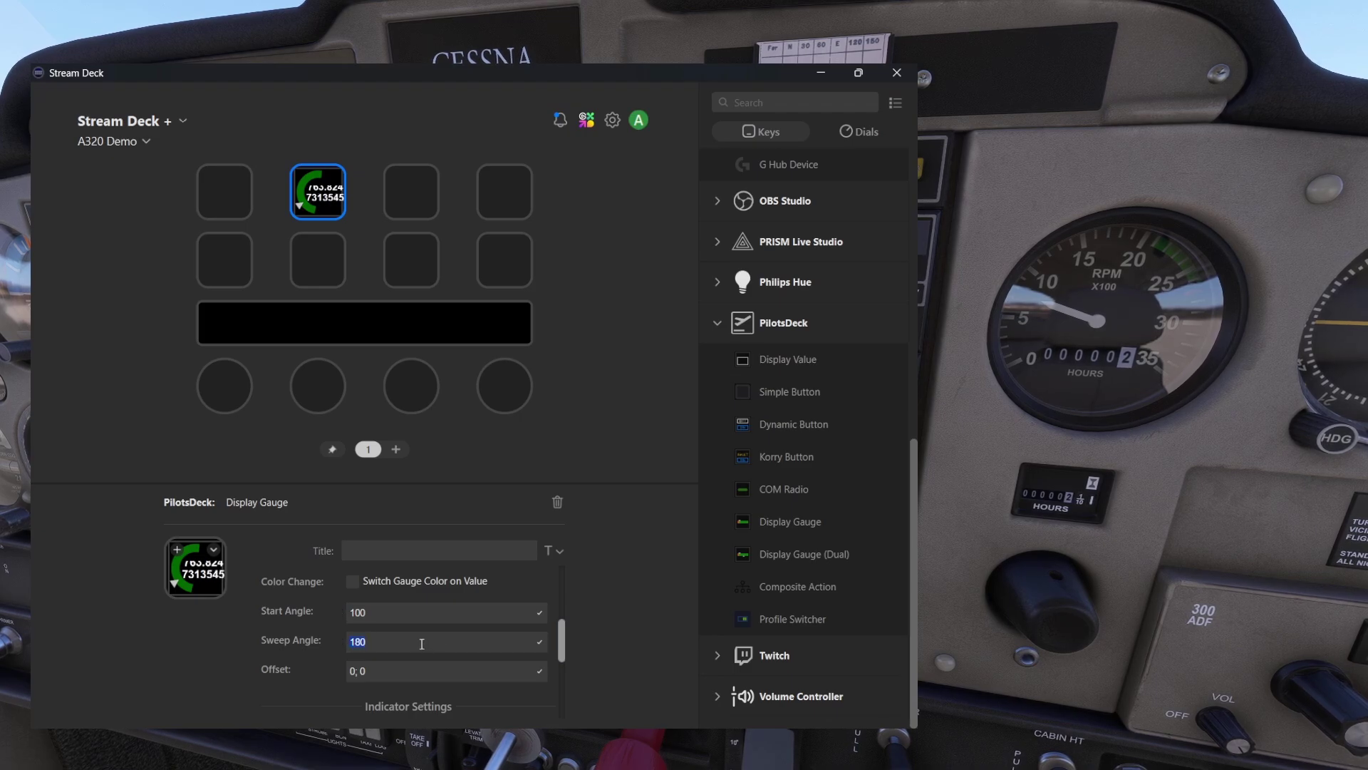
text(220)
key(Tab)
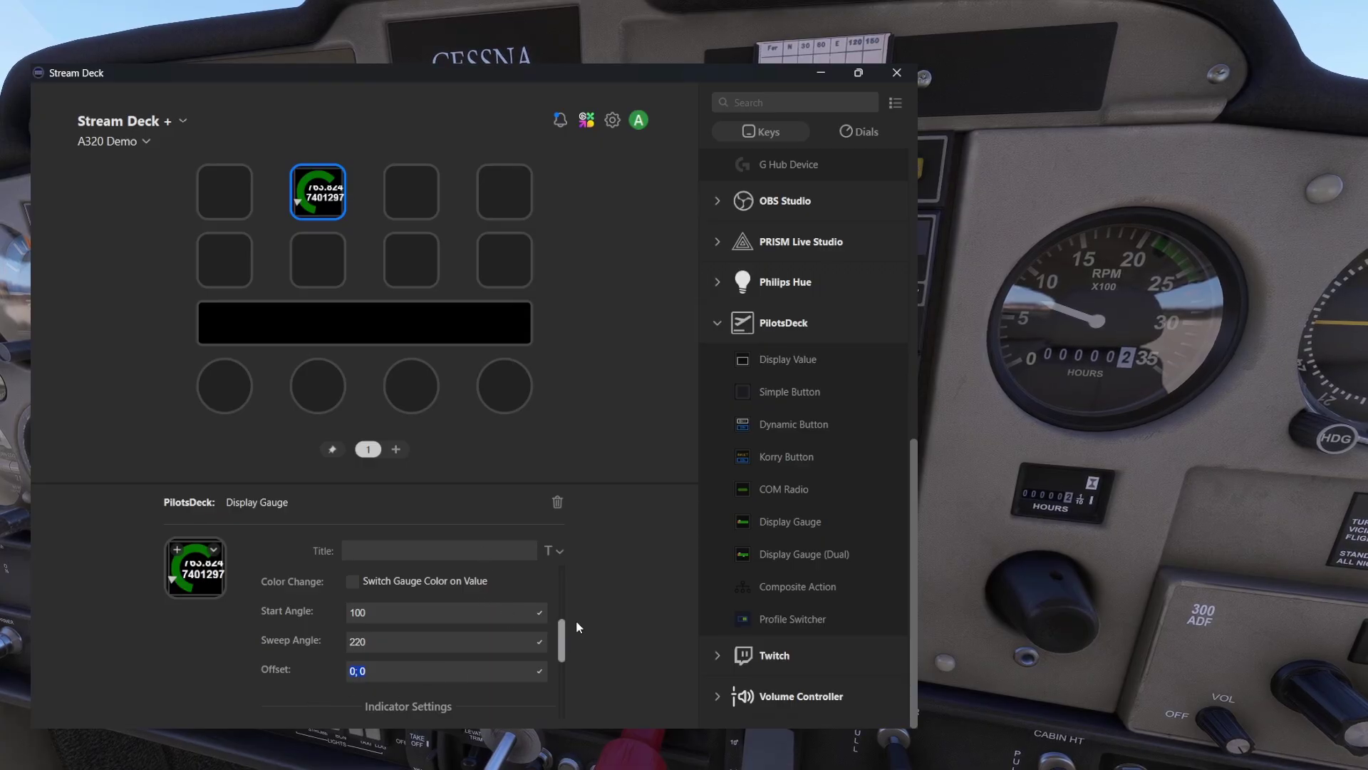
Make the gauge indicator white and set Indicator Size to 15
scroll(576, 627, down, 2)
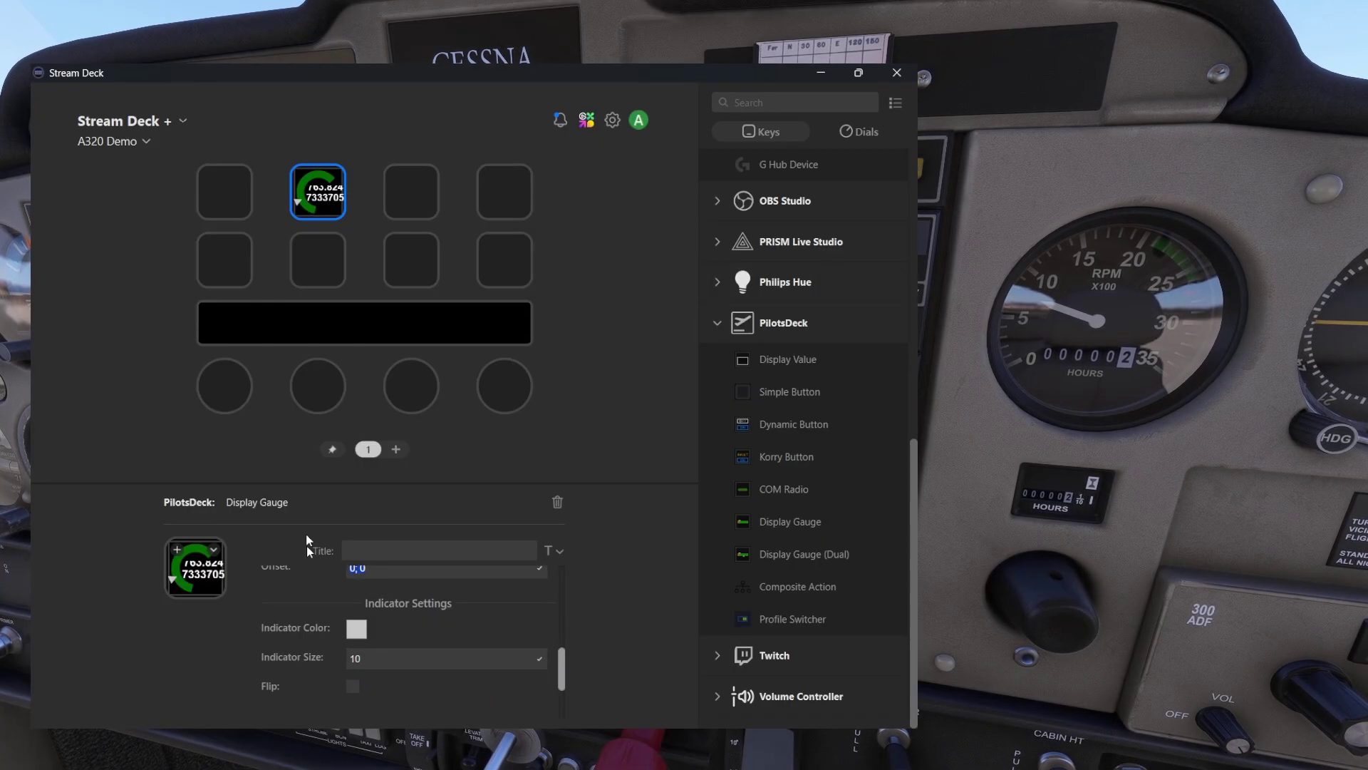
click(357, 630)
click(493, 318)
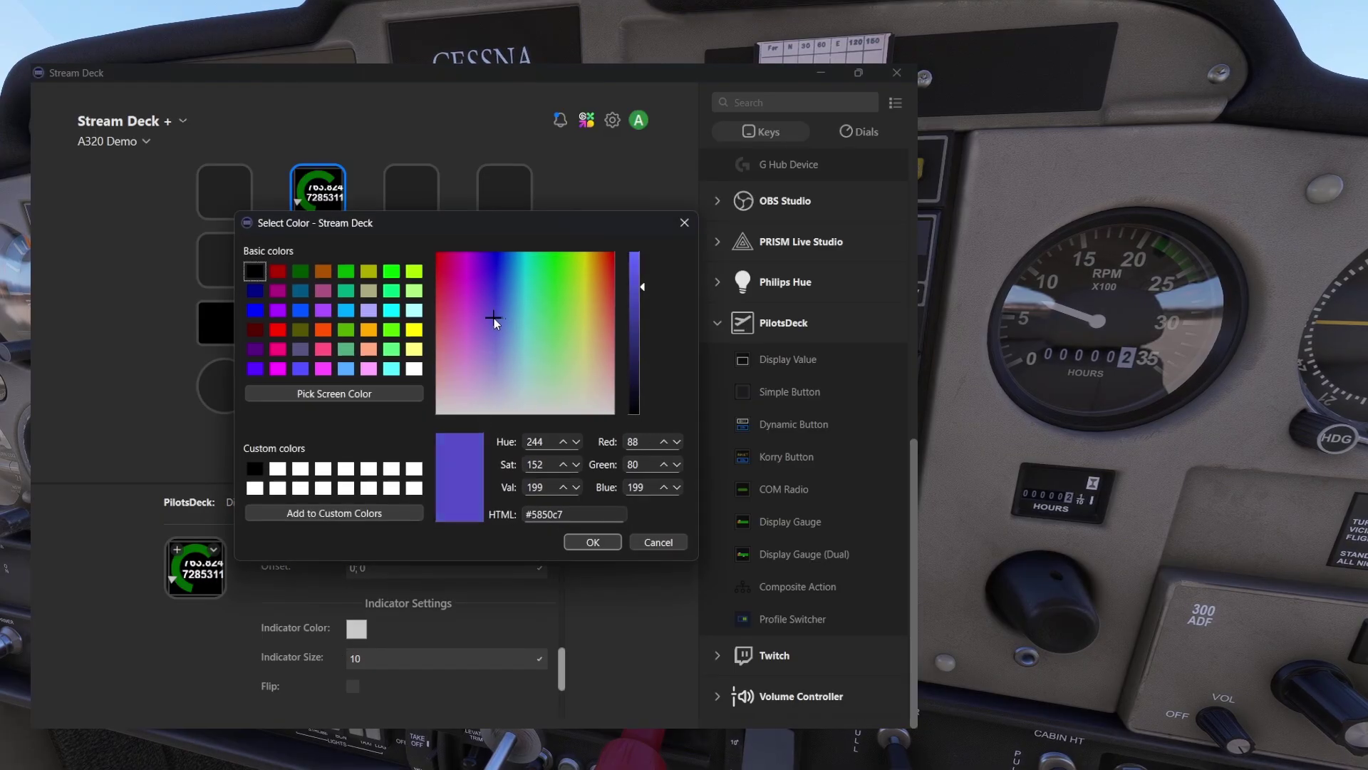
click(589, 535)
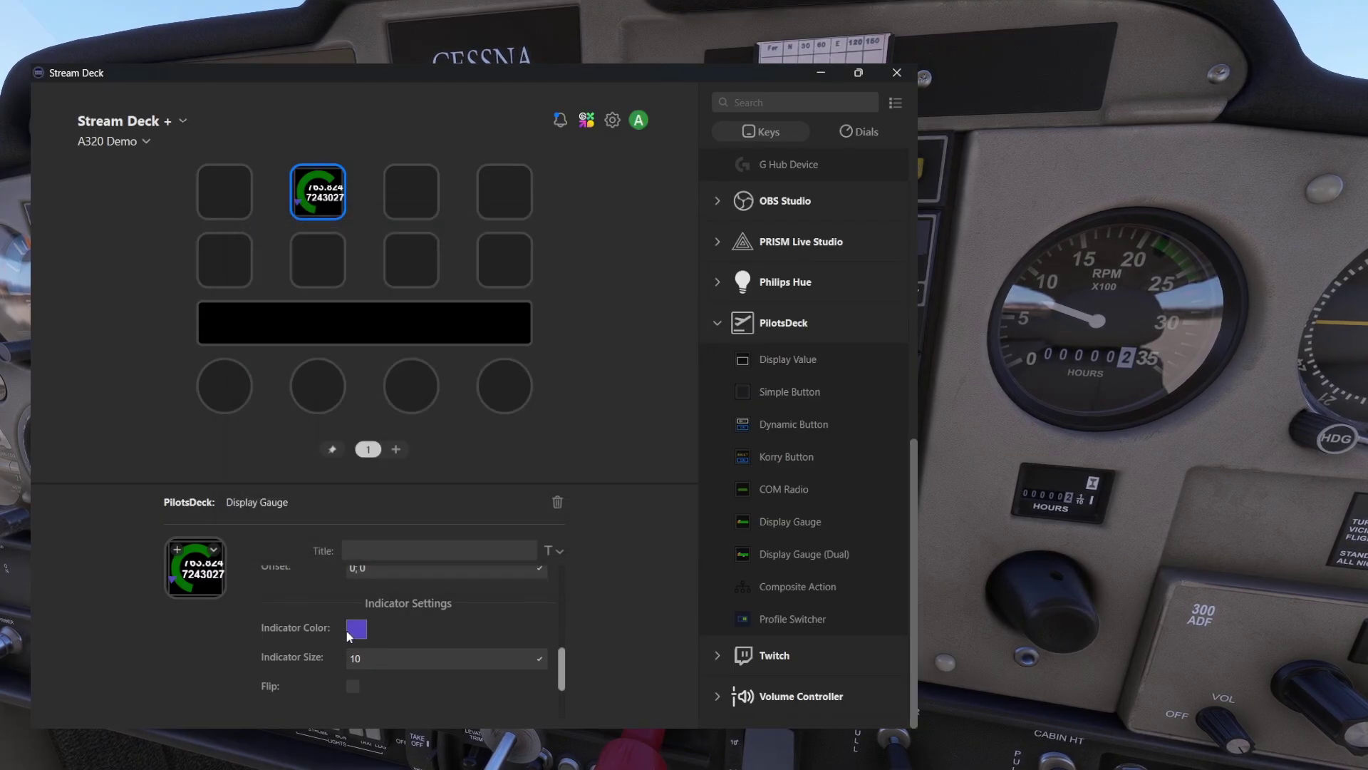
click(350, 630)
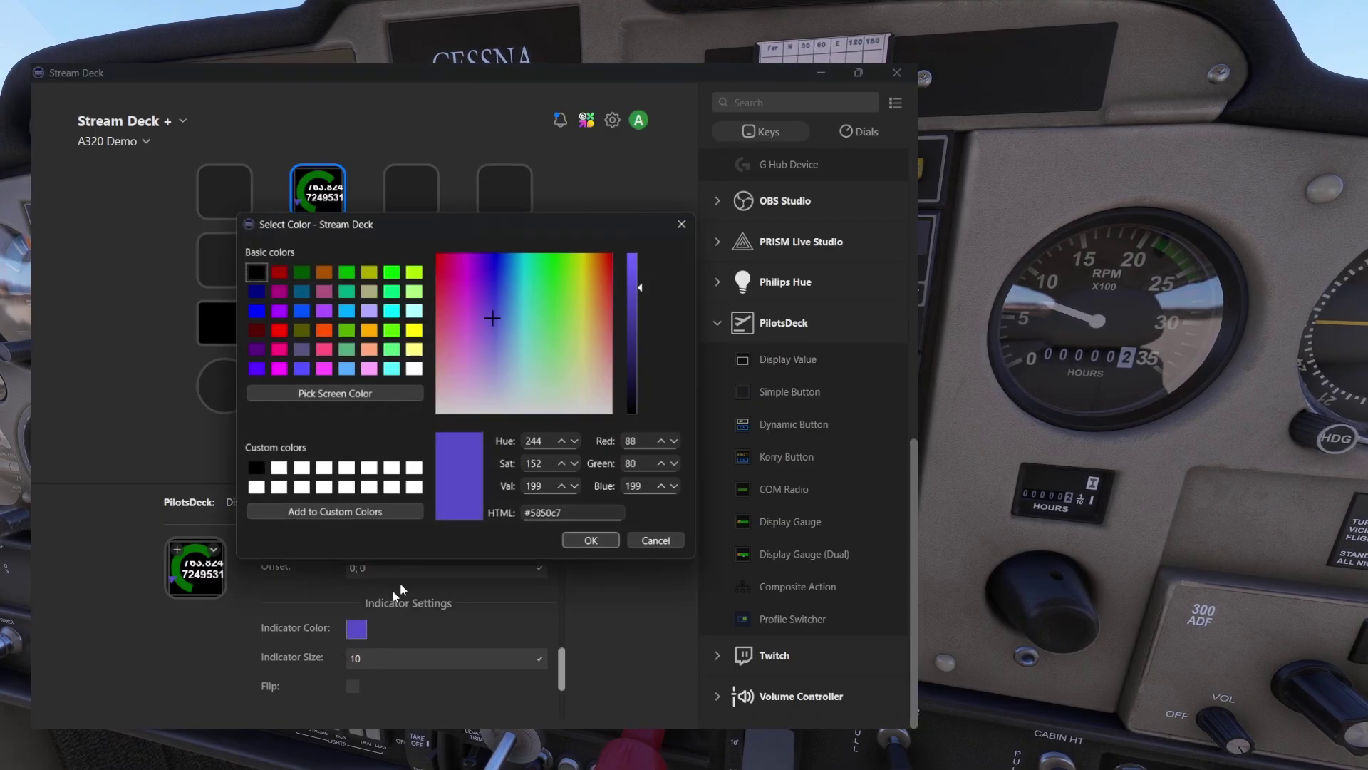
click(278, 468)
click(589, 542)
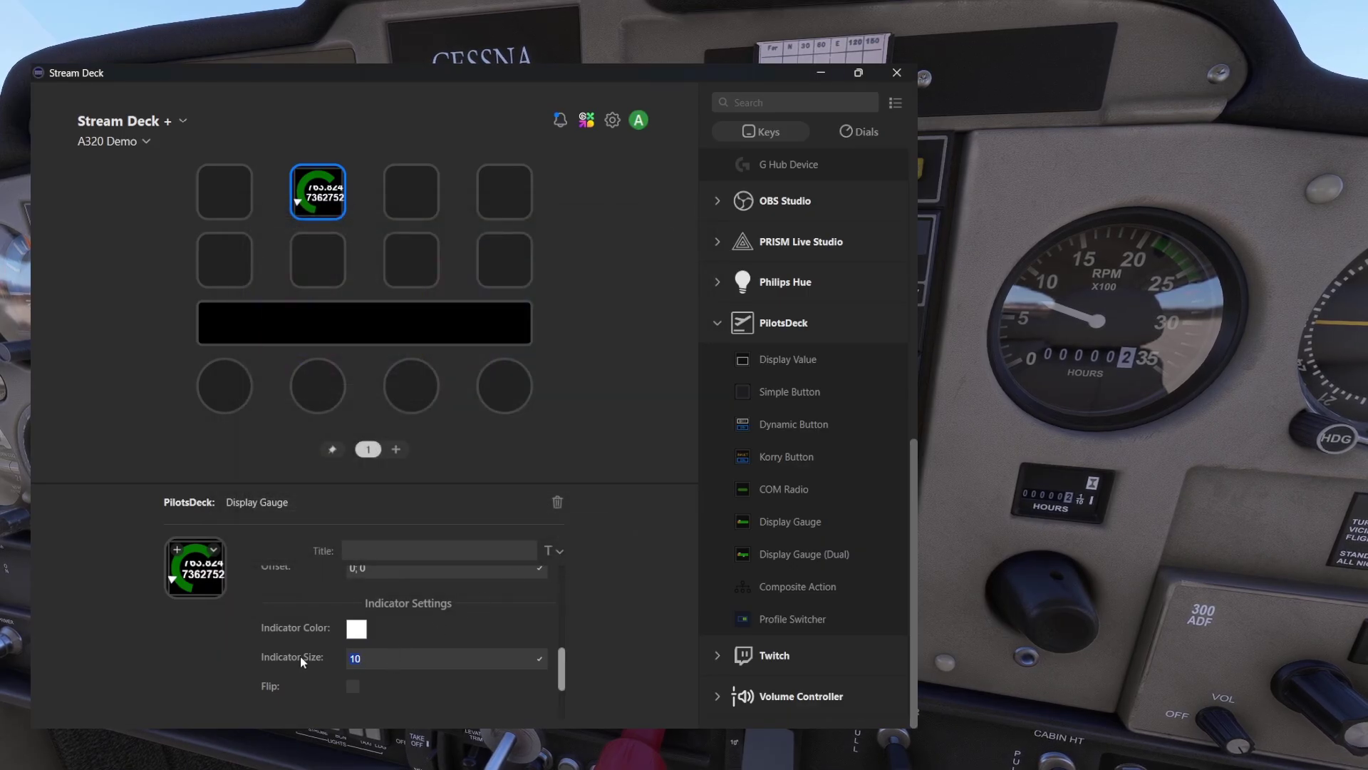
text(15)
Tick Flip for the indicator and enable Draw Range under Warning Range, leaving Draw Line off
drag(563, 663, 566, 676)
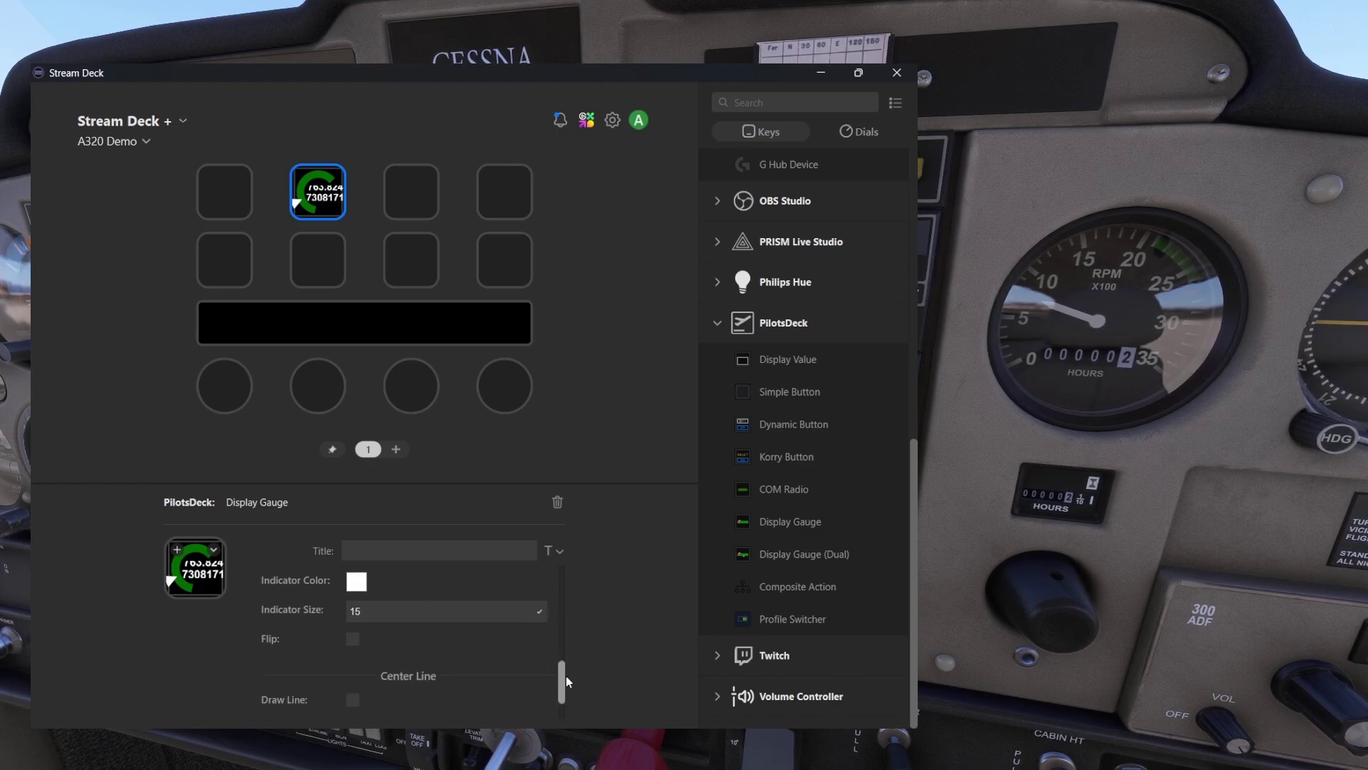
click(353, 640)
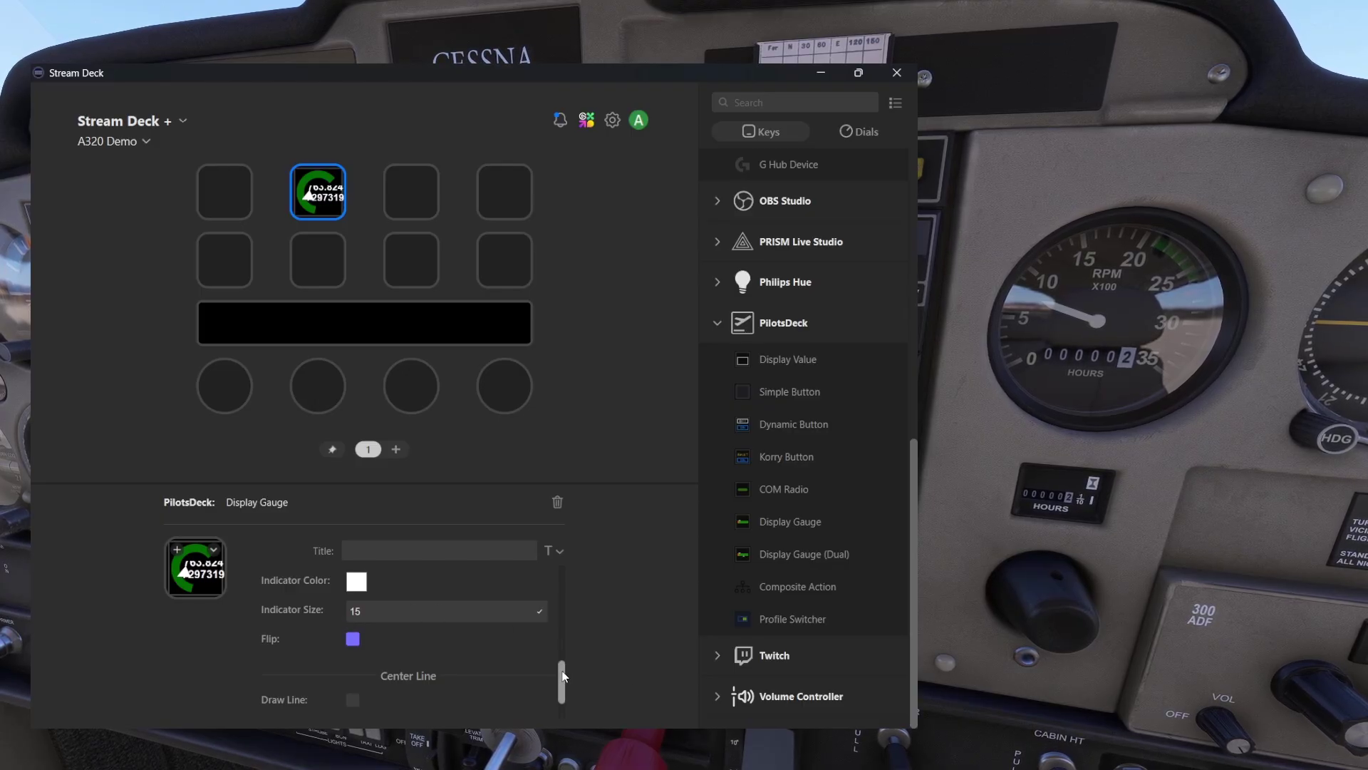
drag(564, 676, 564, 688)
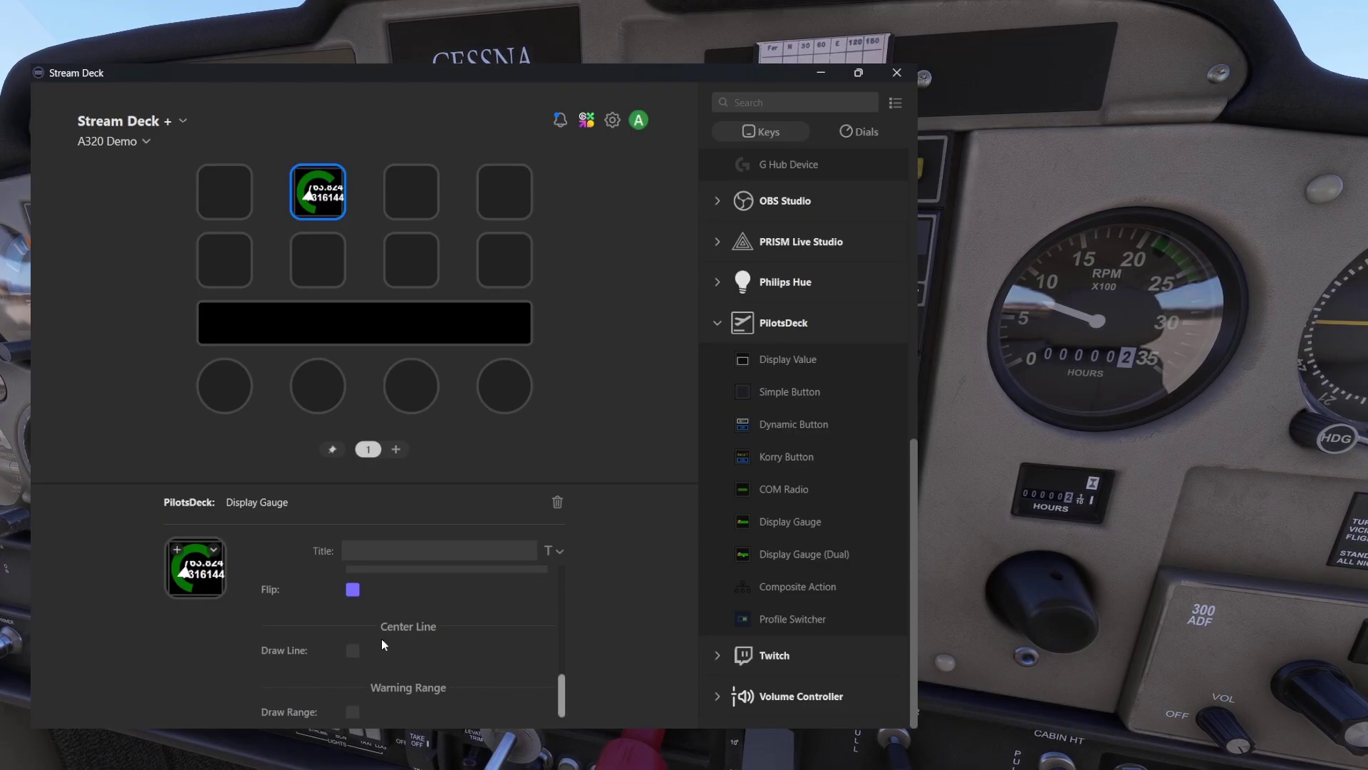
scroll(382, 639, down, 1)
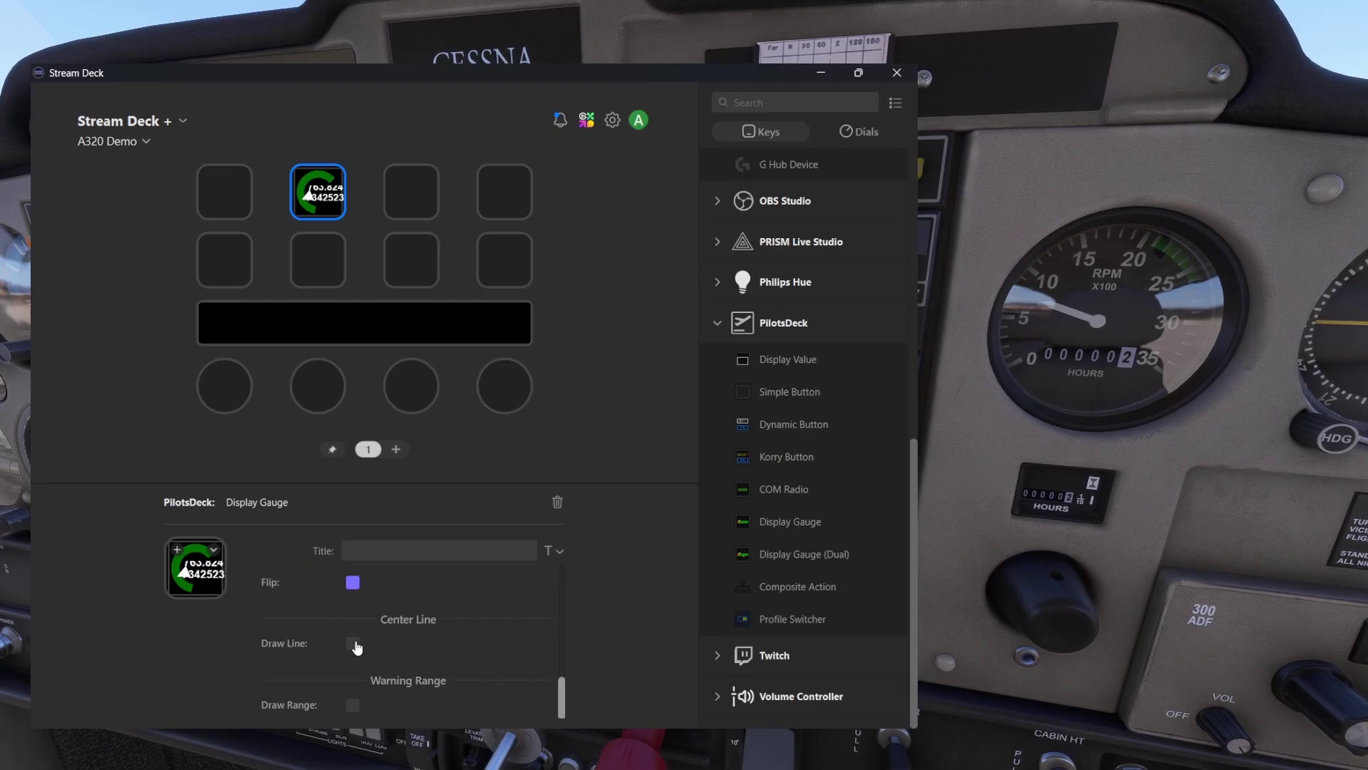
click(355, 645)
click(355, 645)
click(355, 705)
mouse_move(557, 657)
mouse_down()
mouse_move(560, 695)
mouse_move(554, 682)
mouse_up()
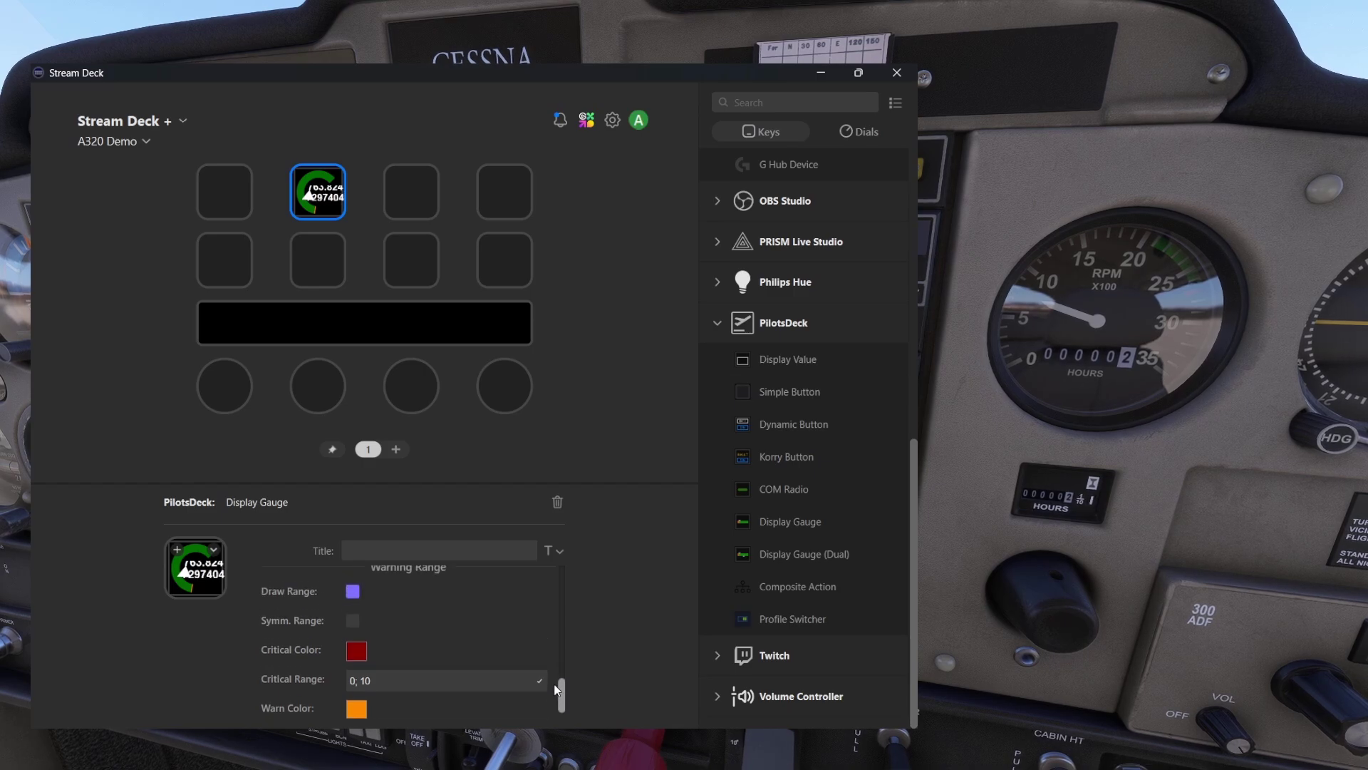
Toggle Symm. Range on and off, and keep dark red as the critical colour
click(356, 623)
click(357, 622)
drag(562, 695, 562, 709)
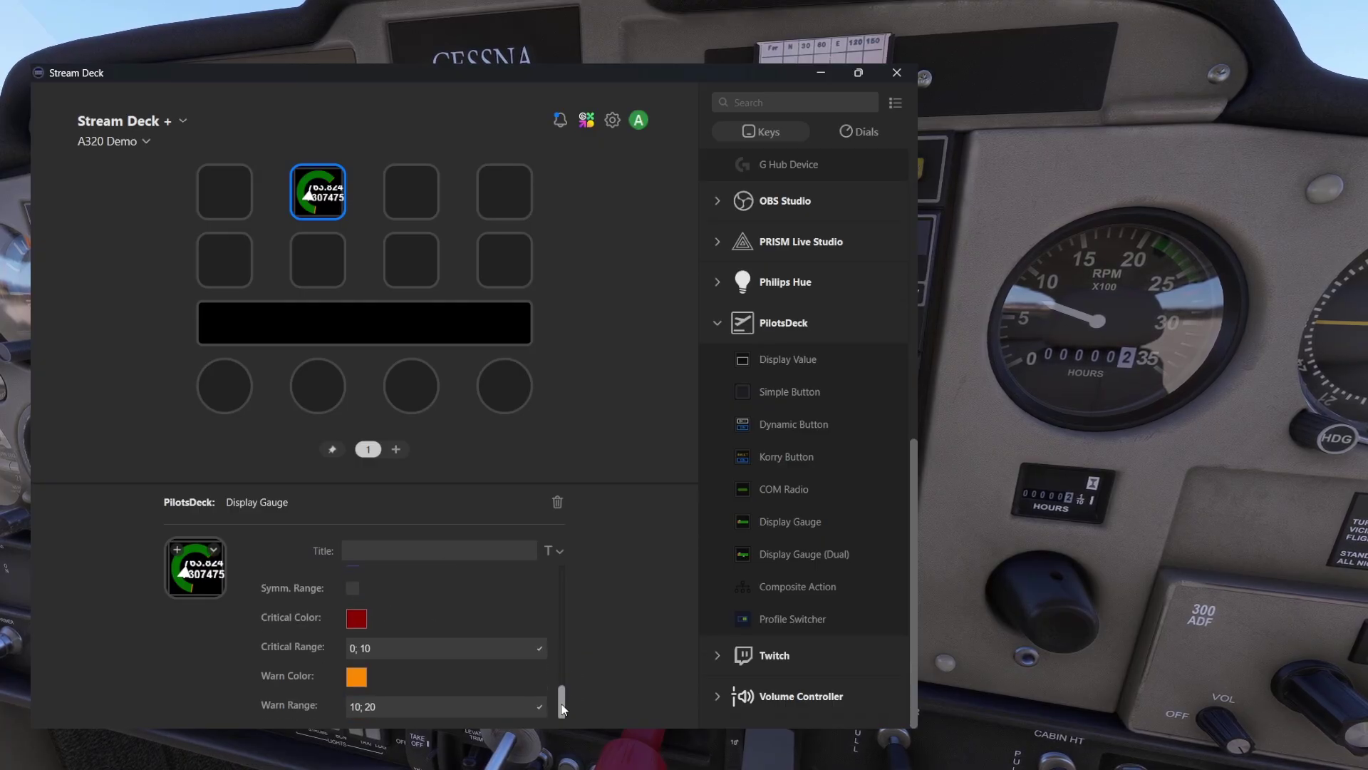
click(356, 619)
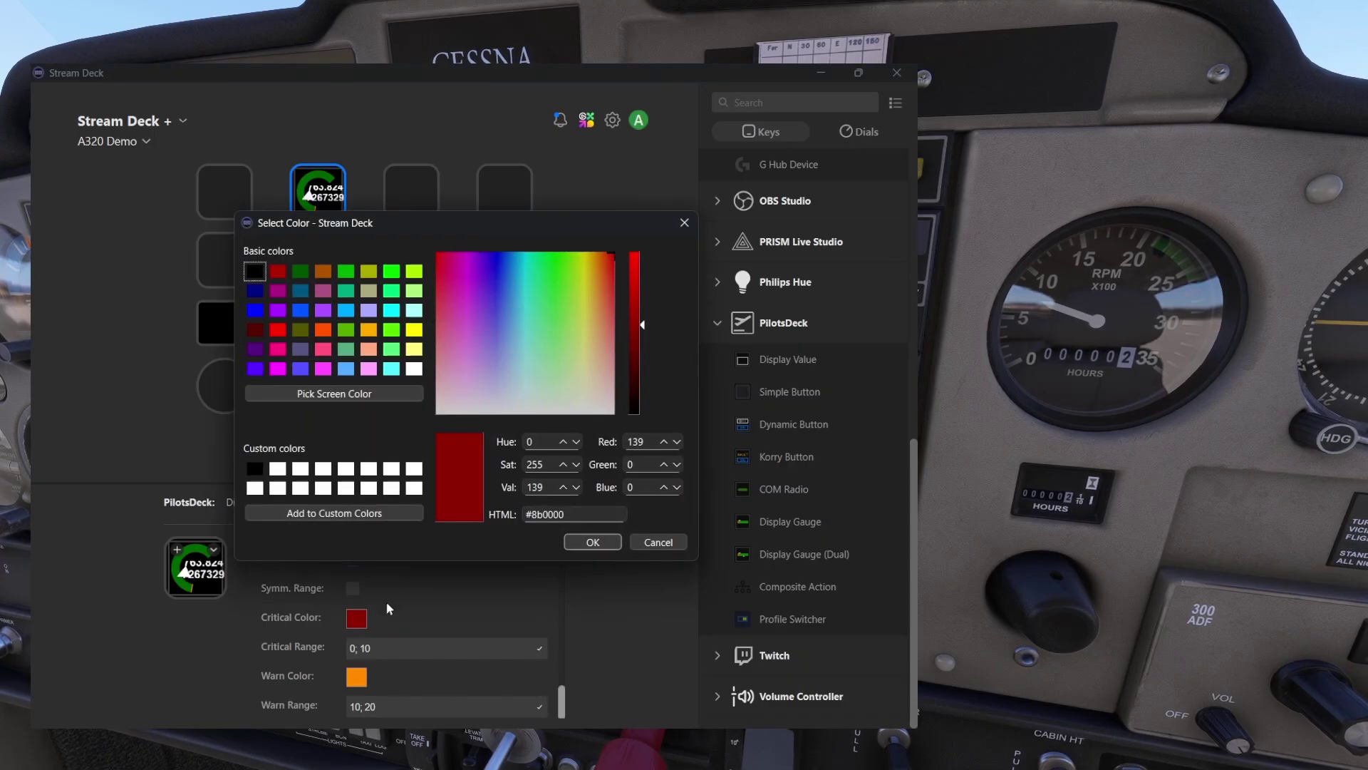
click(614, 544)
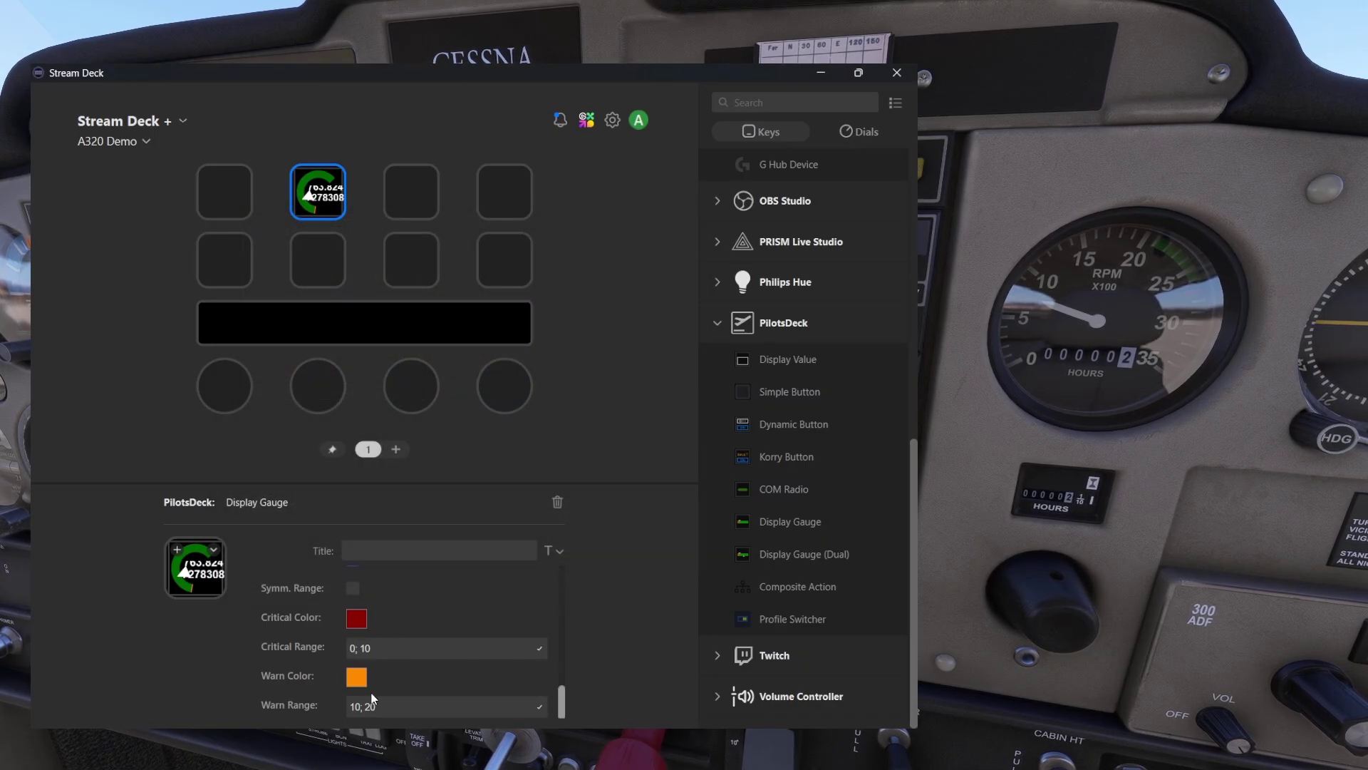
Change the Critical Range bounds to 2700; 3000
key(BackSpace)
text(2700)
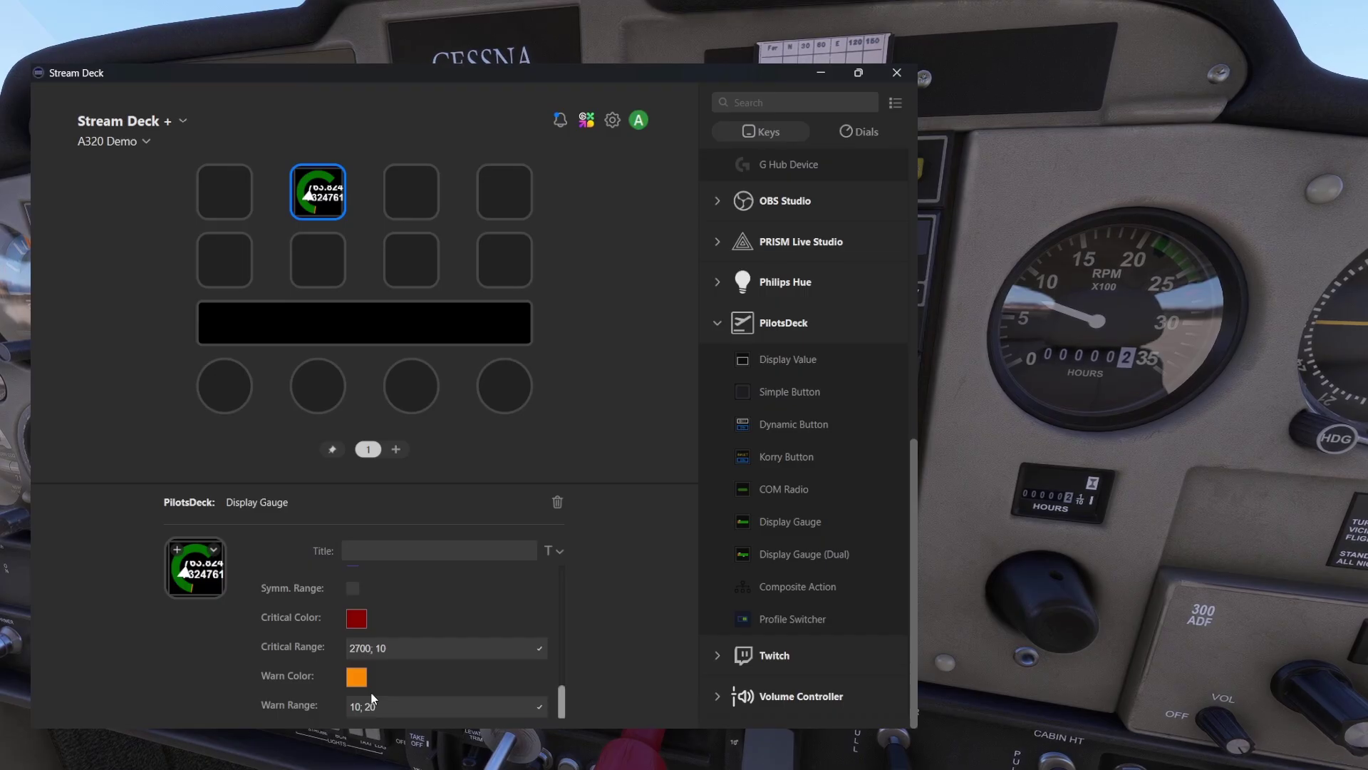
key(Delete)
key(Delete)
key(Delete)
text(3000)
Keep orange as the warning colour and edit the Warn Range to 2100; 2700
click(357, 677)
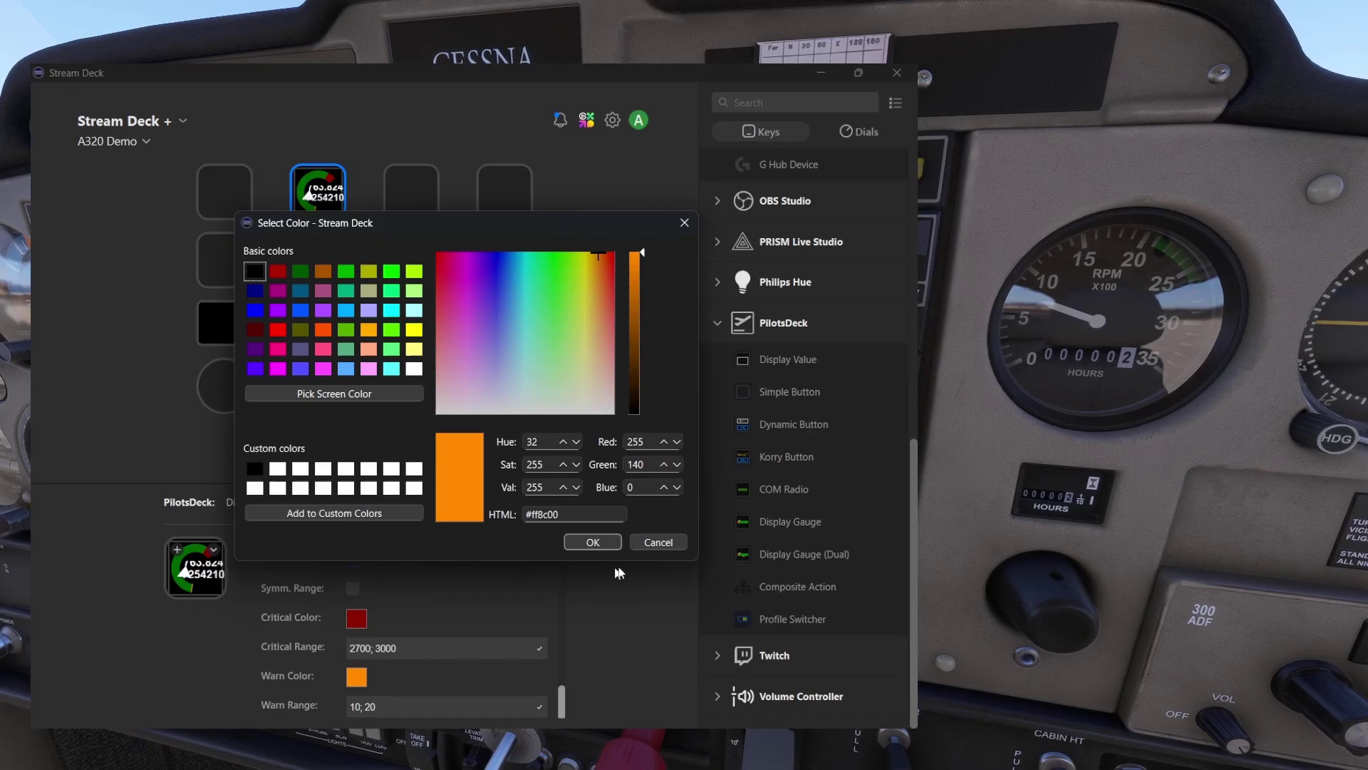
click(589, 543)
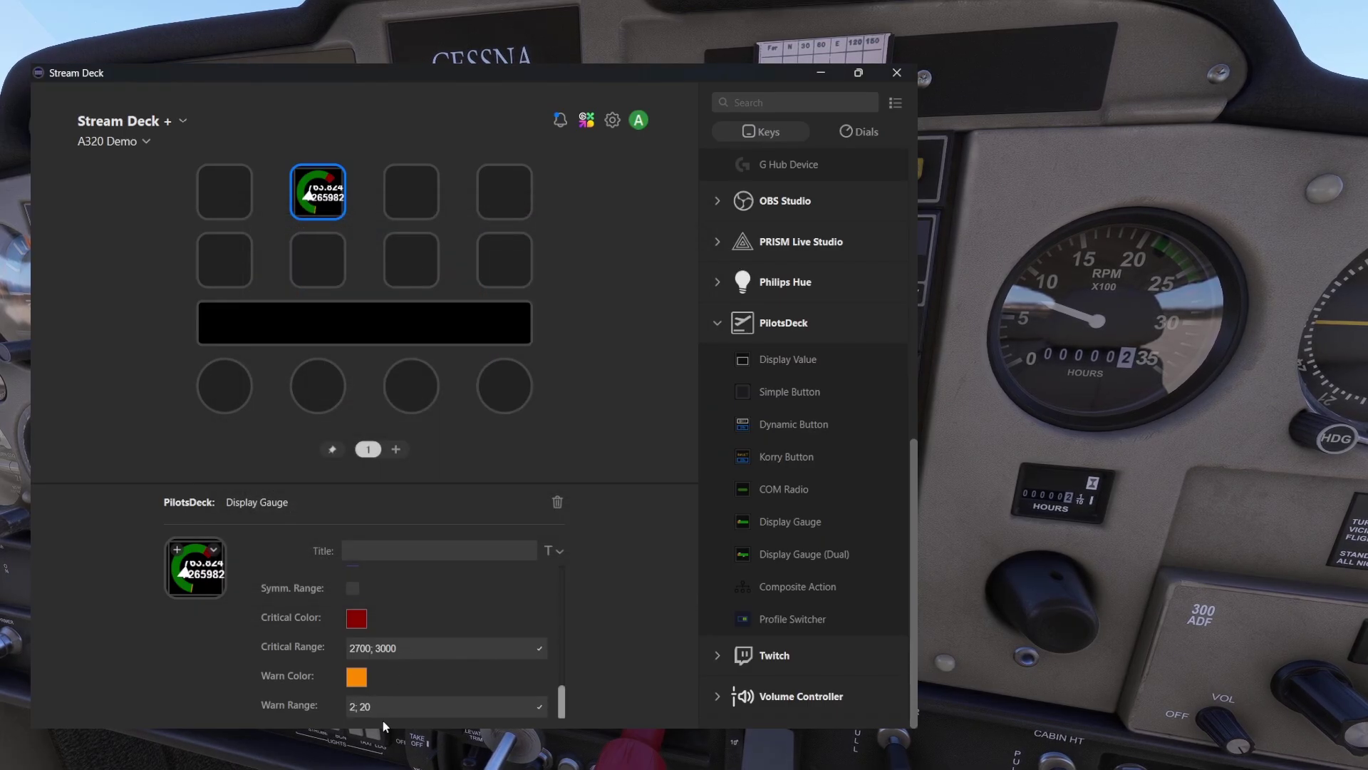
text(00)
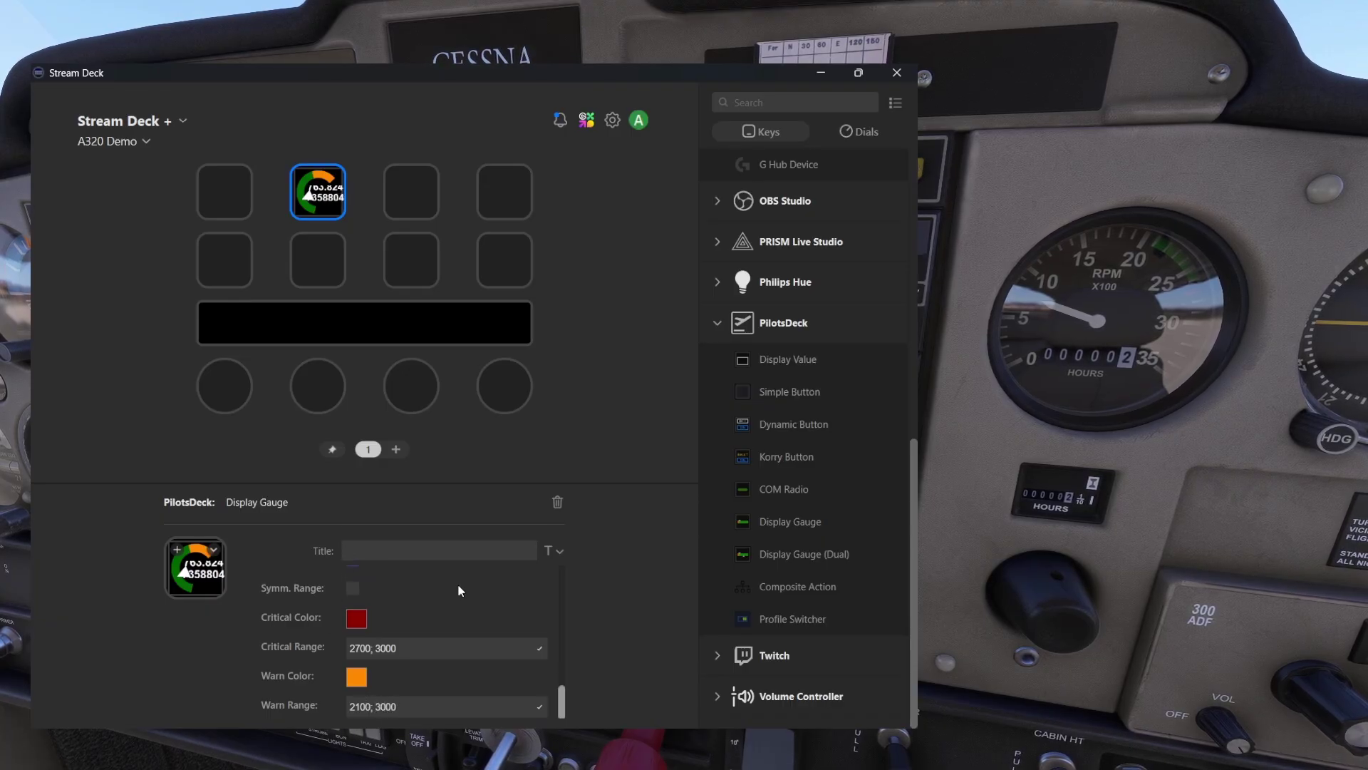
drag(385, 651, 404, 648)
click(359, 649)
double_click(364, 646)
key(Right)
key(Left)
key(Left)
Scroll the gauge's properties panel back up to the top
drag(560, 697, 574, 563)
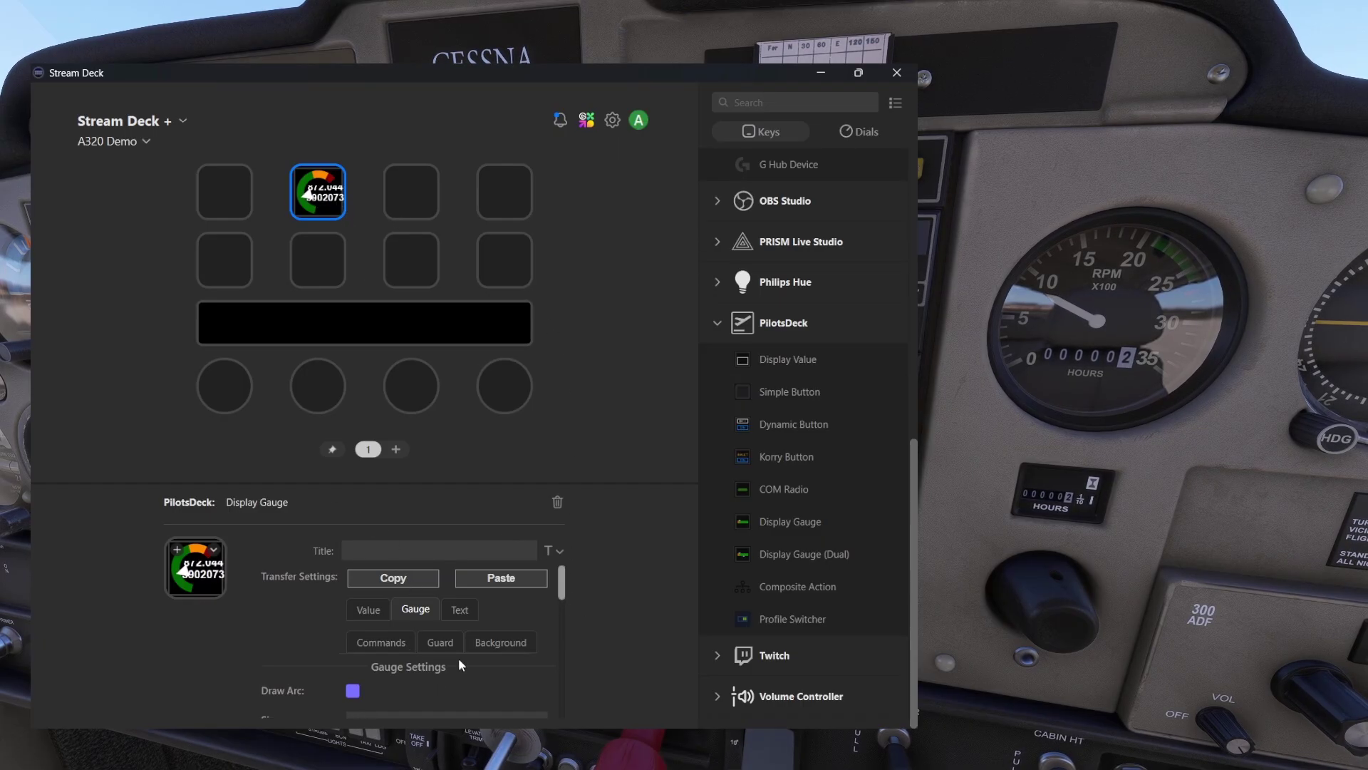
In the gauge's Text settings, turn Show Text off and back on
click(458, 611)
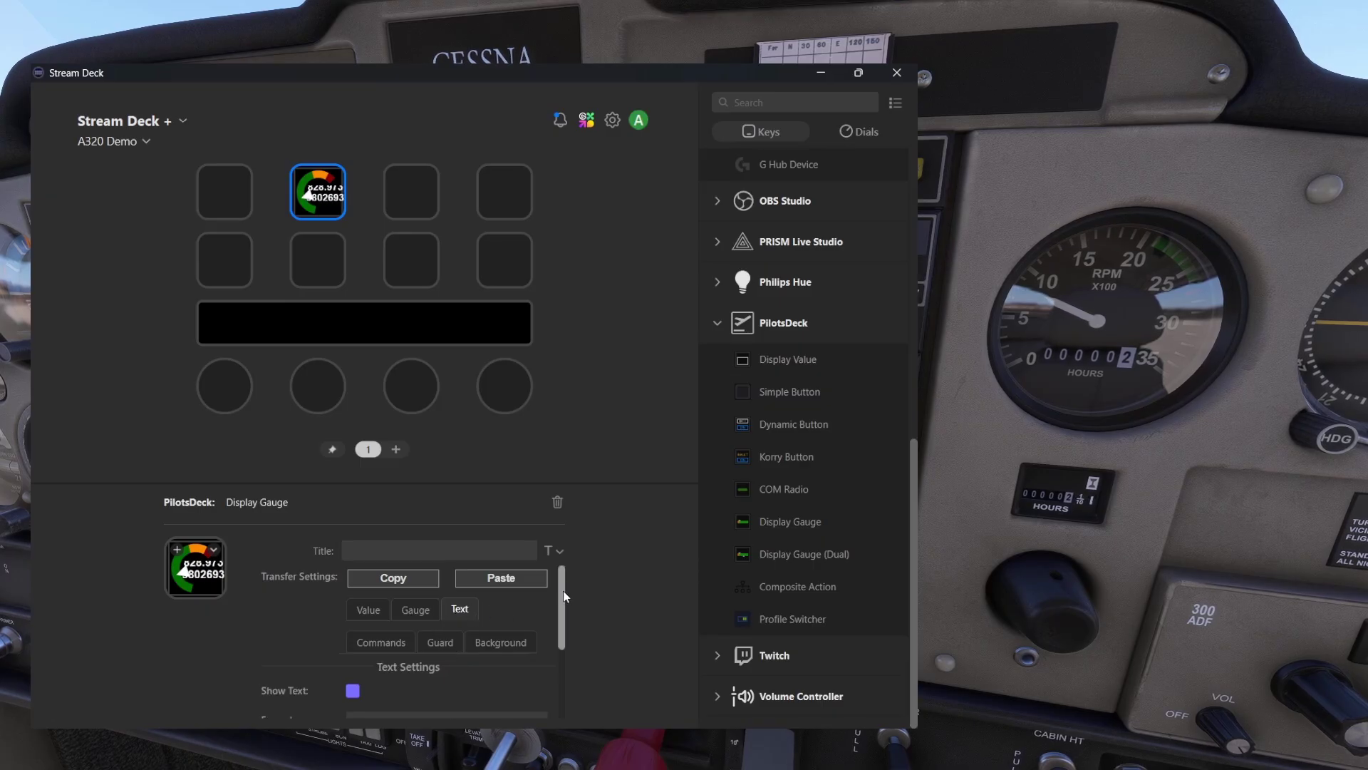
drag(563, 592, 563, 632)
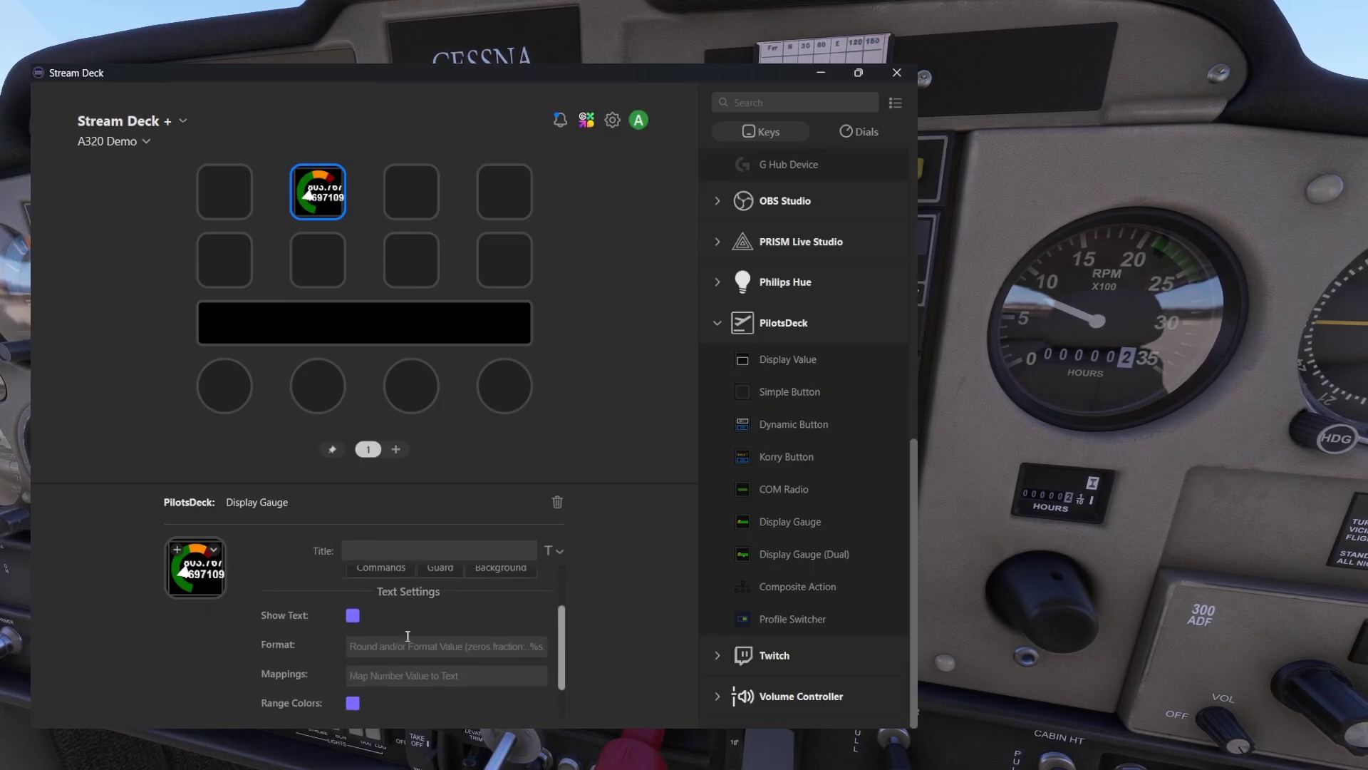
click(353, 616)
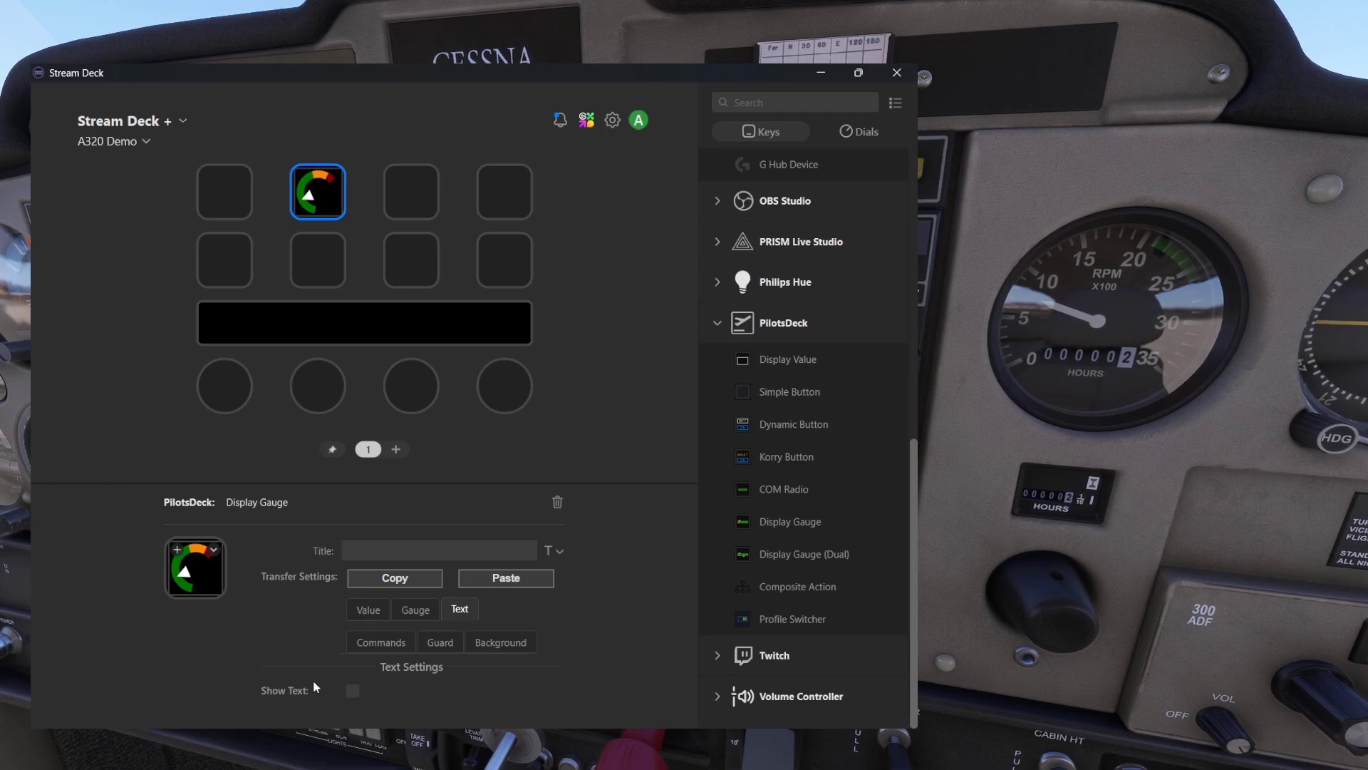
click(352, 690)
scroll(284, 658, down, 1)
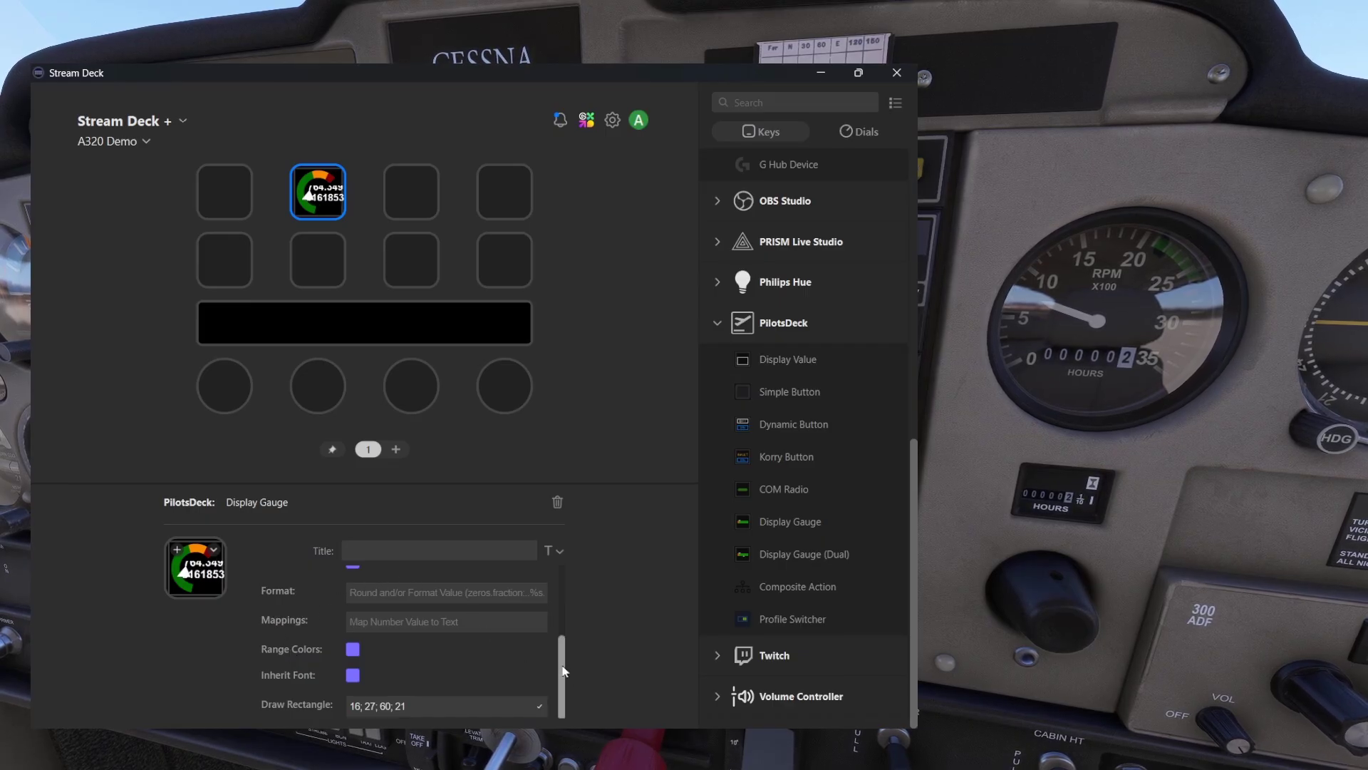
scroll(559, 650, up, 1)
scroll(563, 683, down, 1)
Set the value Format to 0.0 and toggle Range Colors off and back on
click(375, 590)
text(4.)
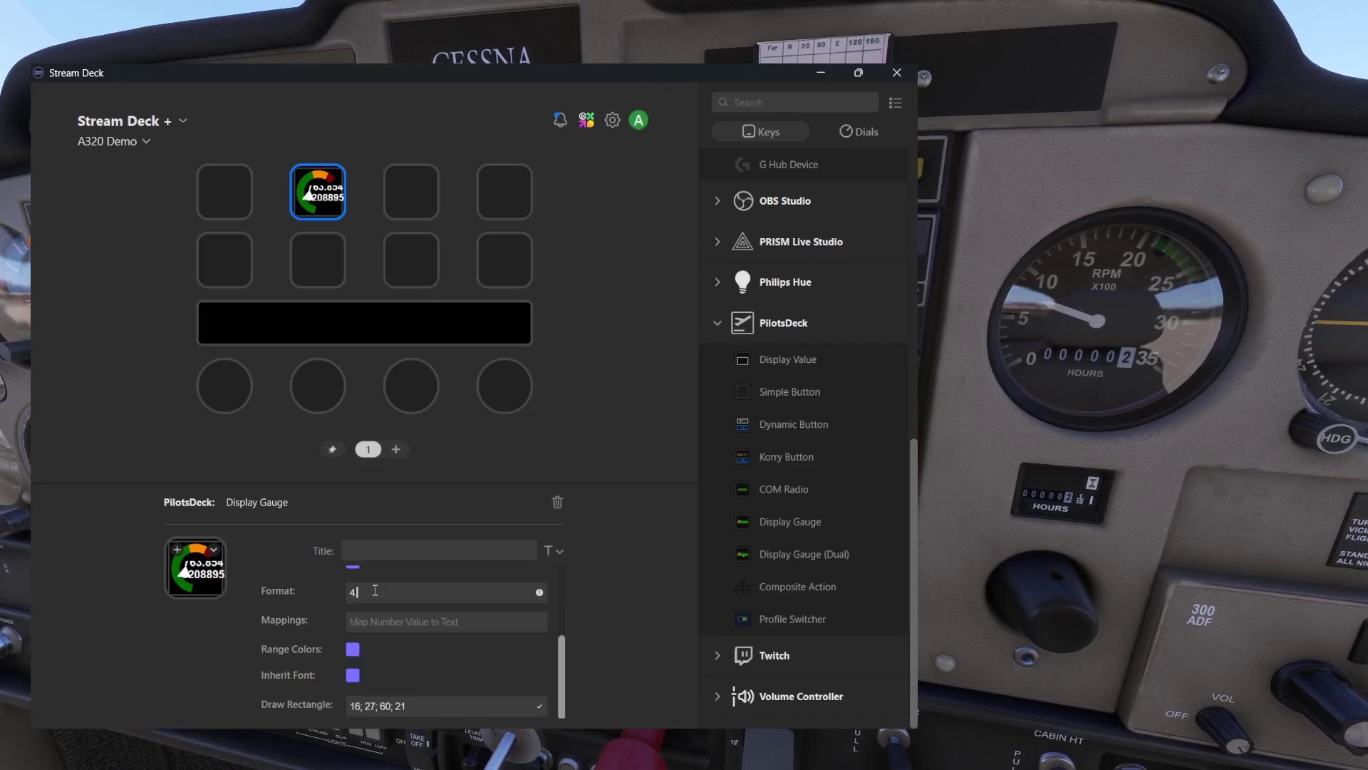
text(0)
key(Tab)
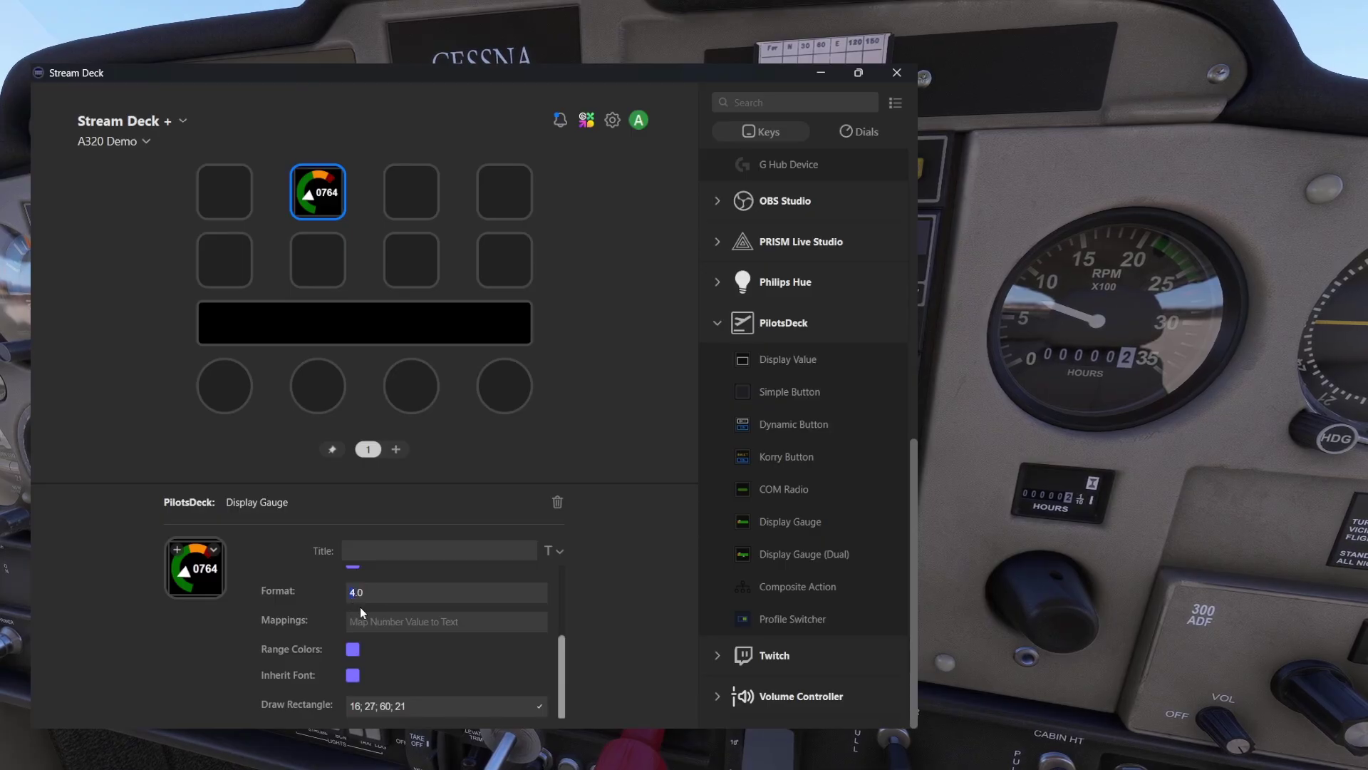
text(0)
key(Tab)
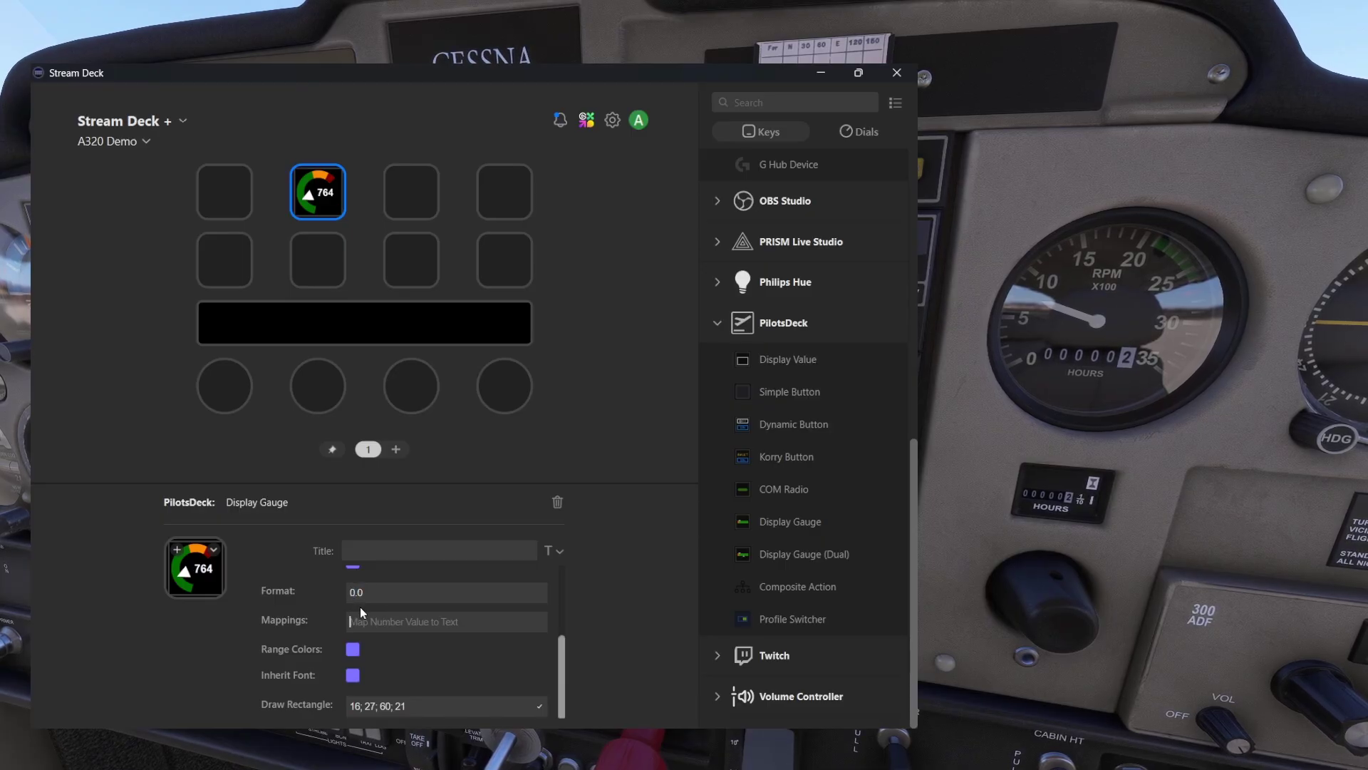
click(354, 650)
click(352, 652)
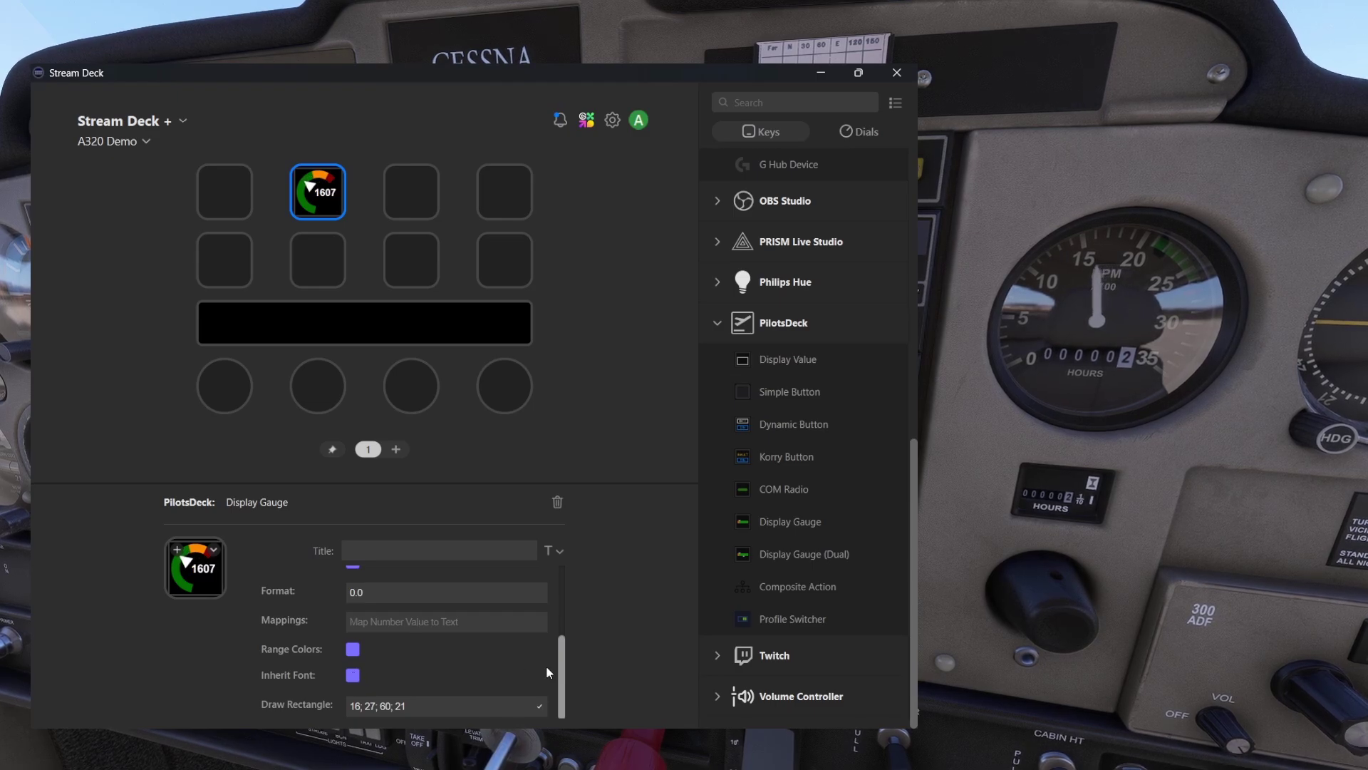
In Commands, switch 'Make this Button clickable' on and then back off
scroll(506, 657, up, 5)
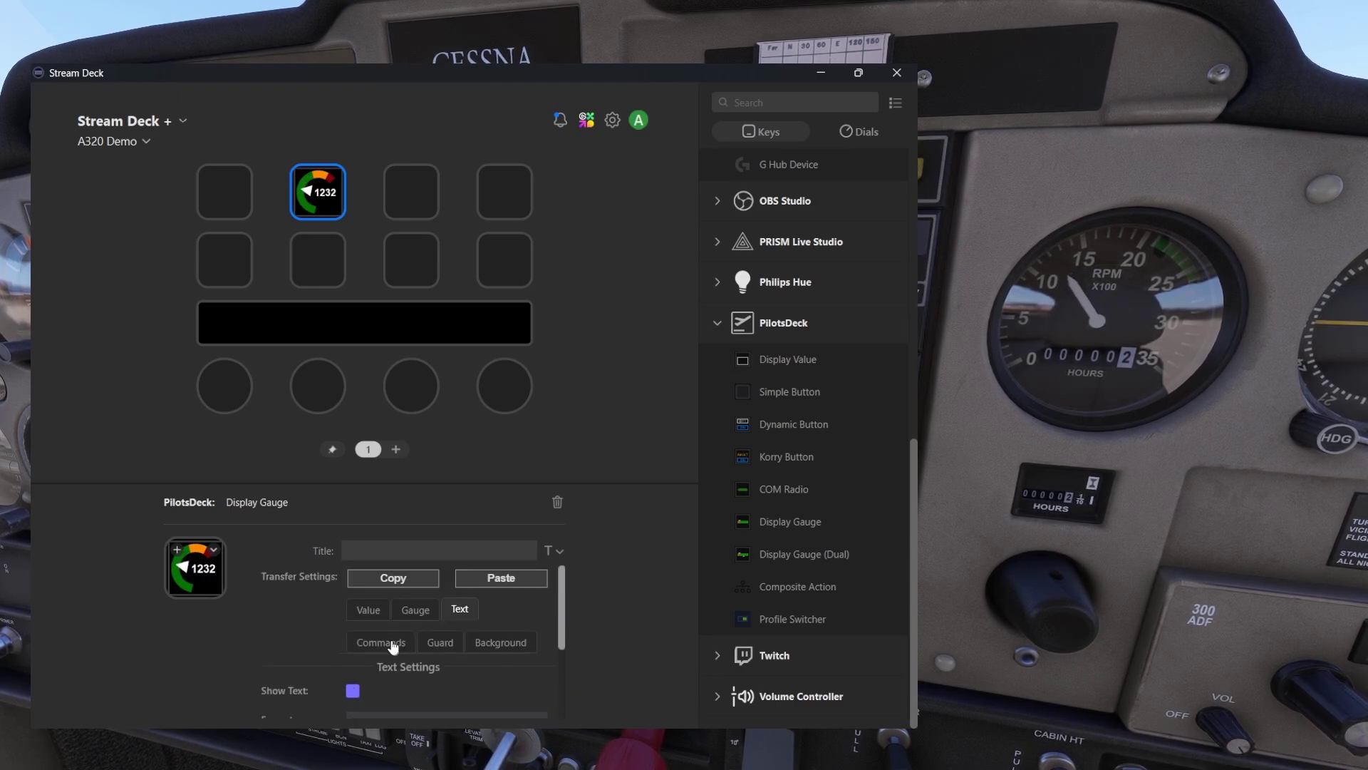
click(391, 643)
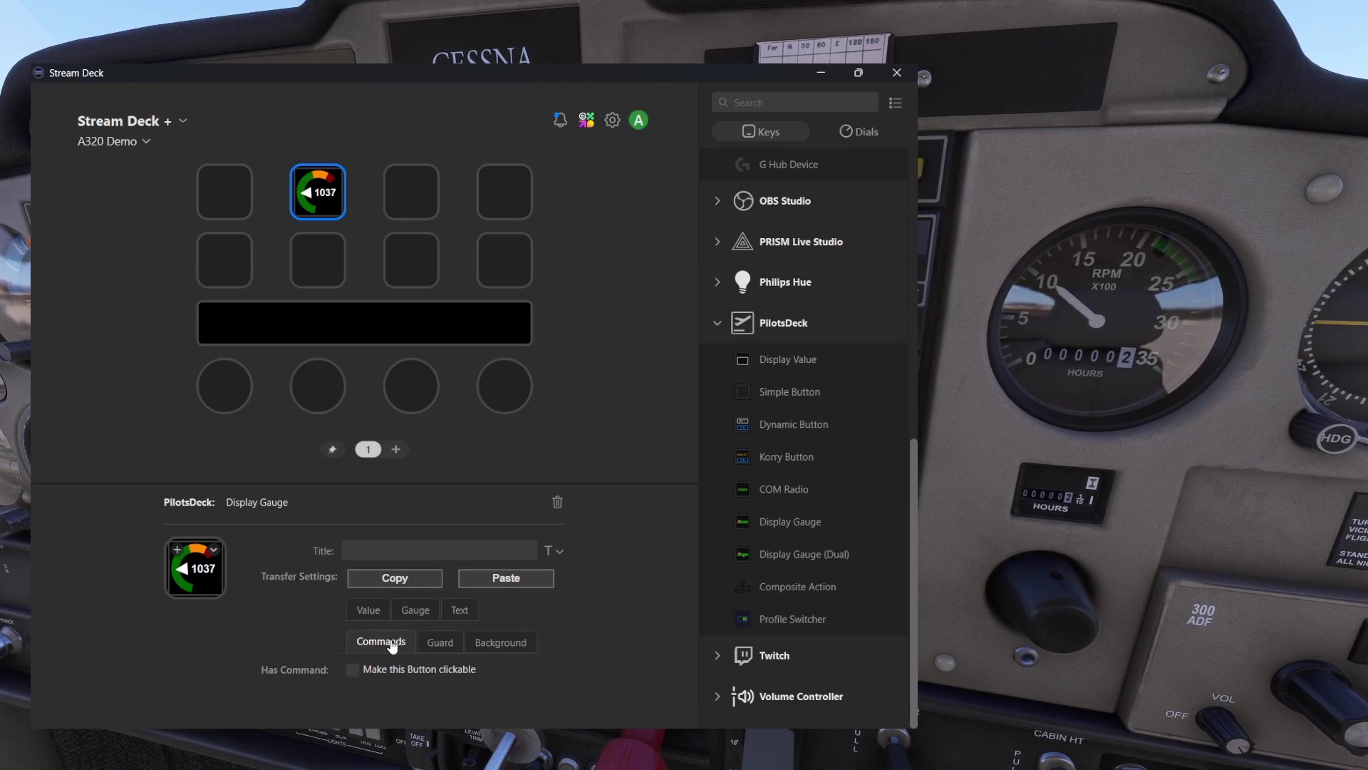
click(397, 668)
scroll(397, 668, down, 5)
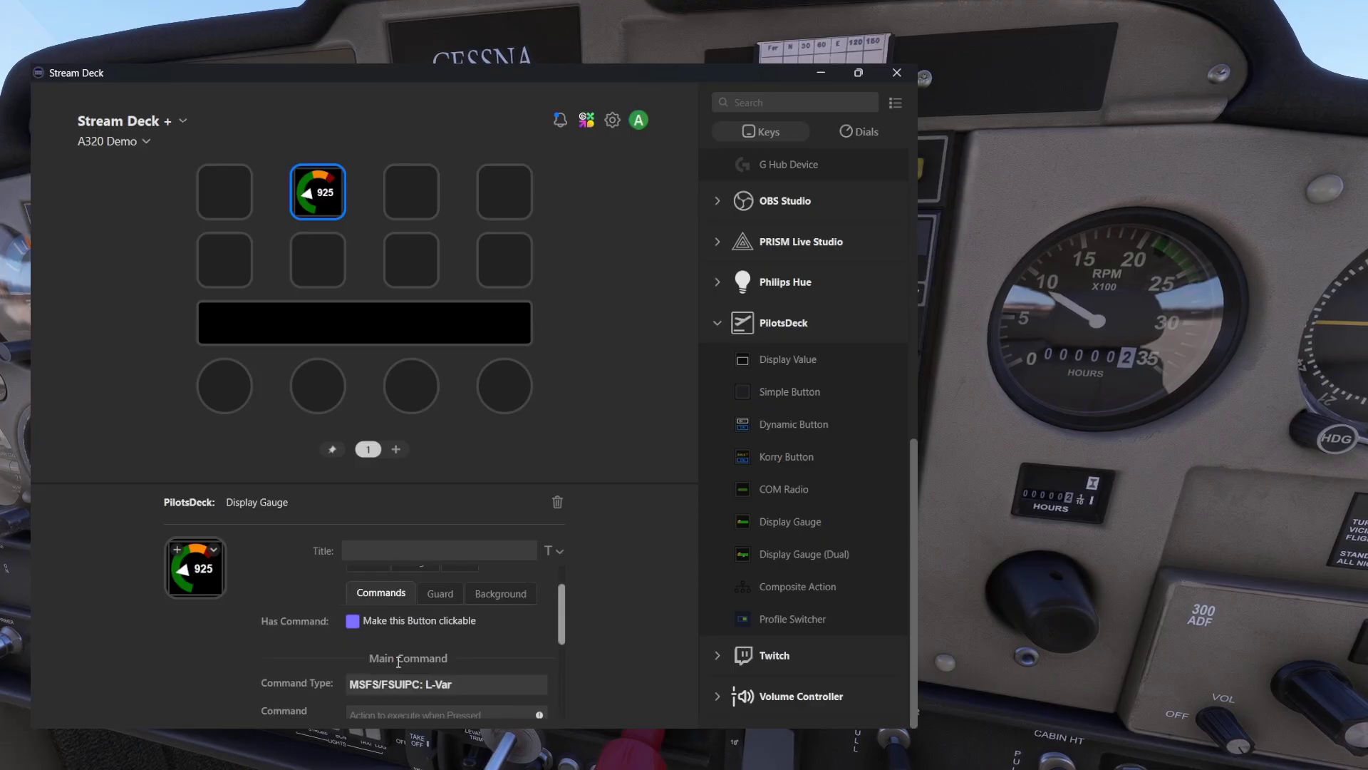
scroll(399, 665, down, 2)
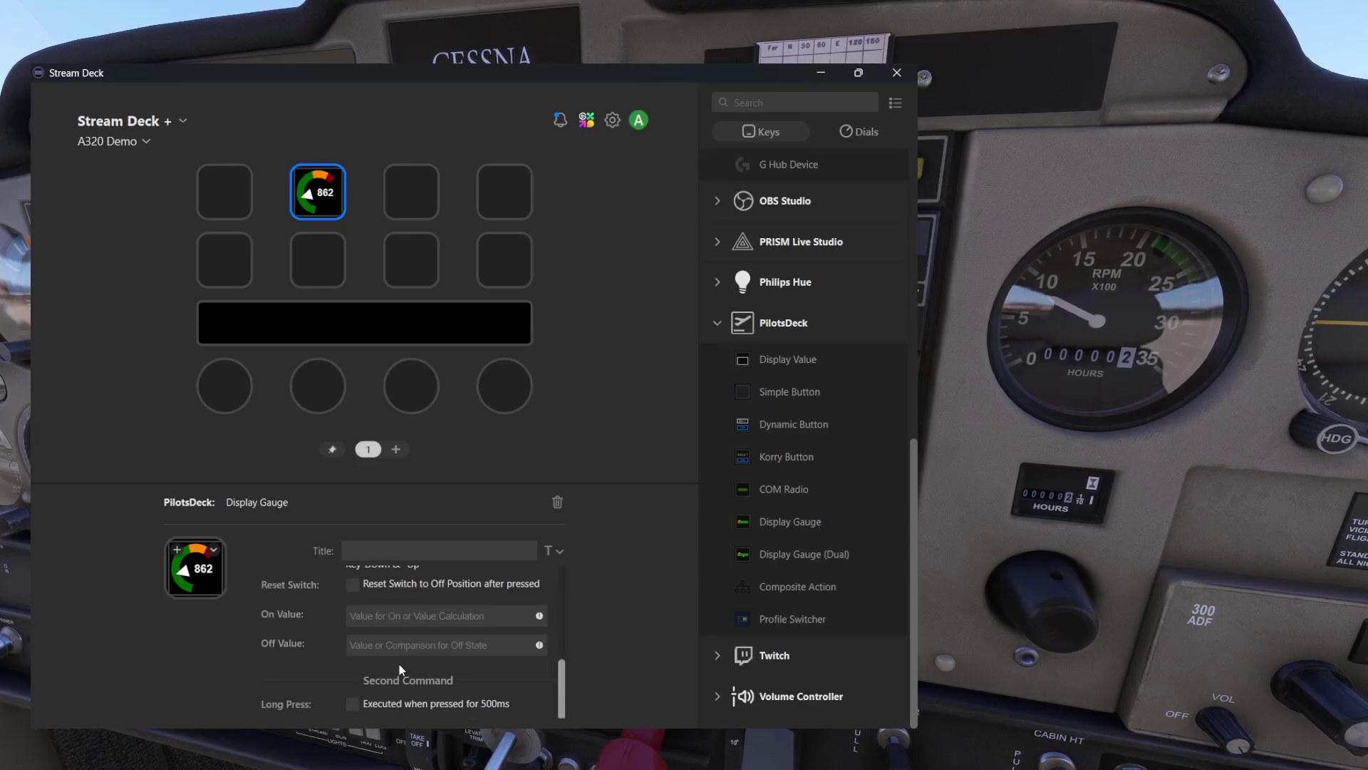
scroll(401, 665, up, 5)
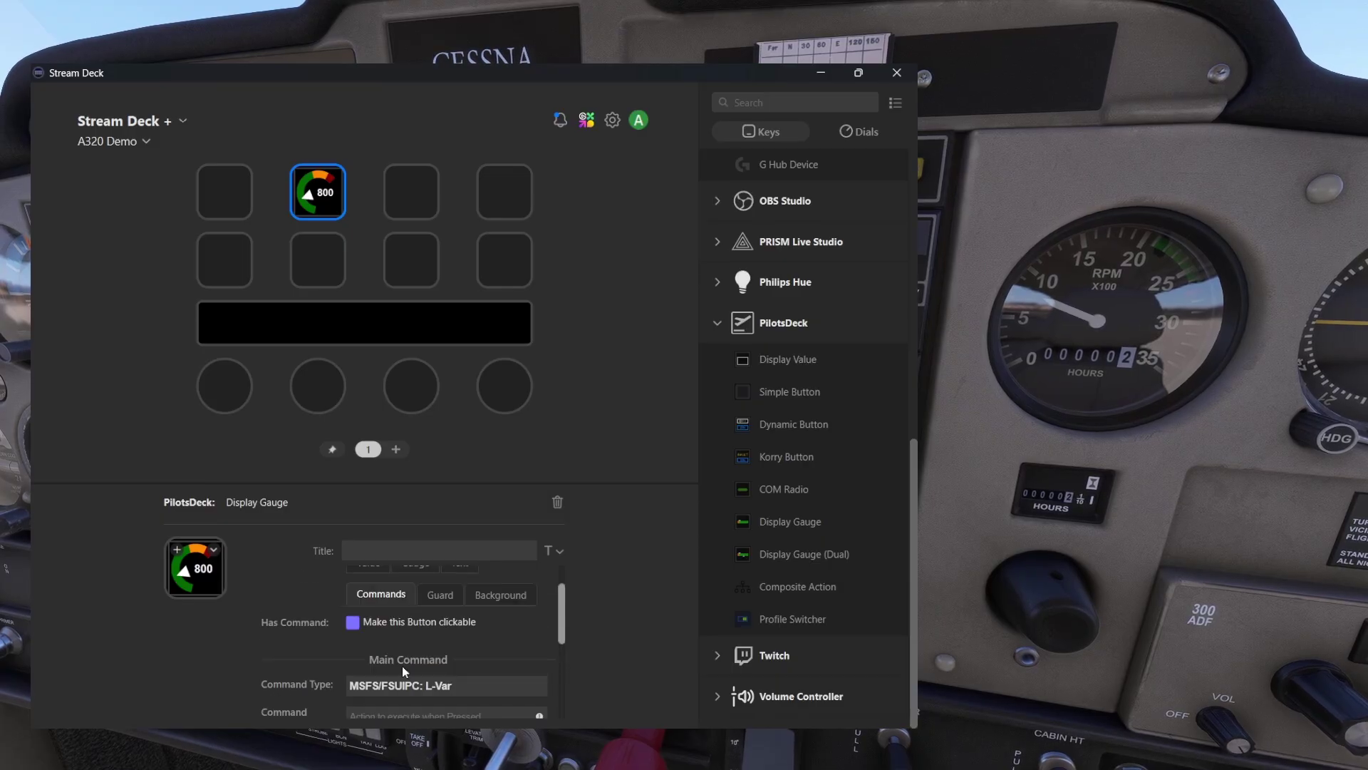
click(353, 624)
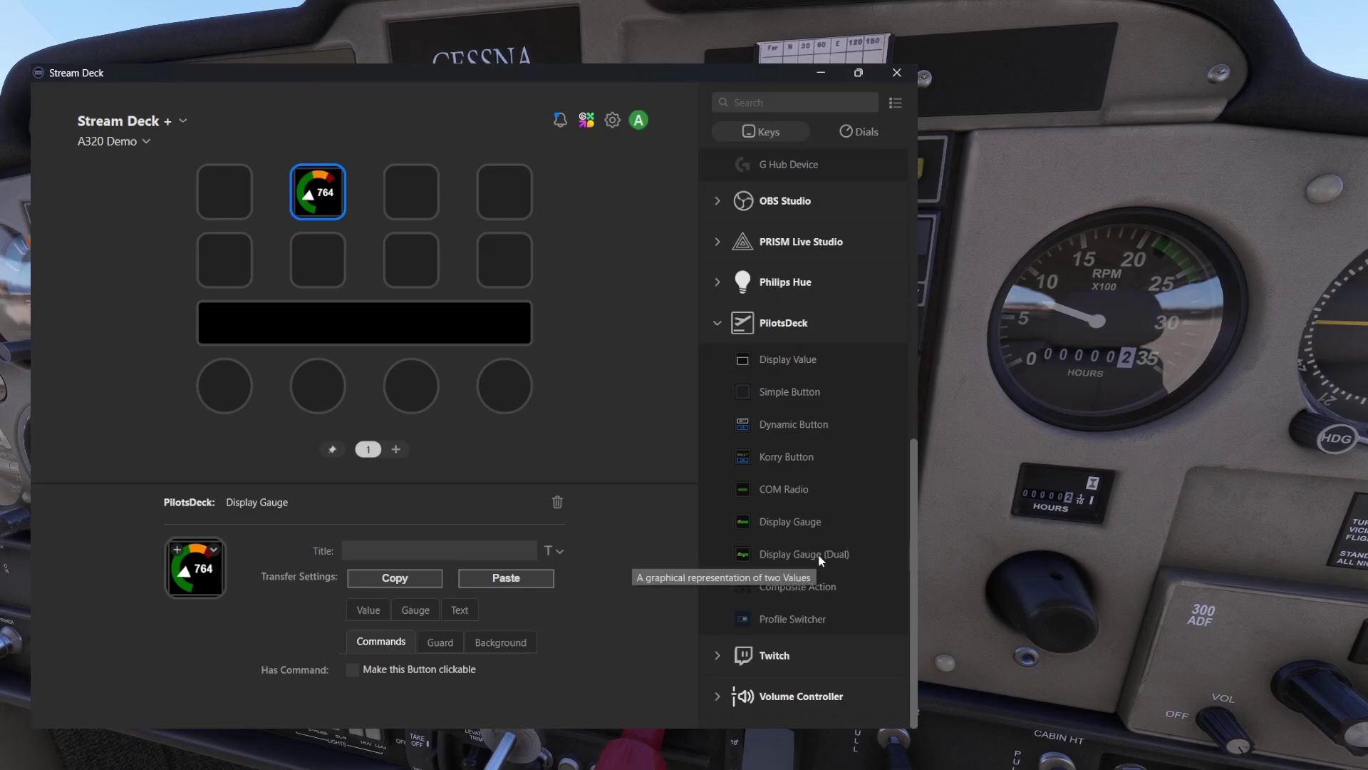
Place Display Gauge (Dual) from PilotsDeck onto the third top-row key
drag(819, 553, 411, 186)
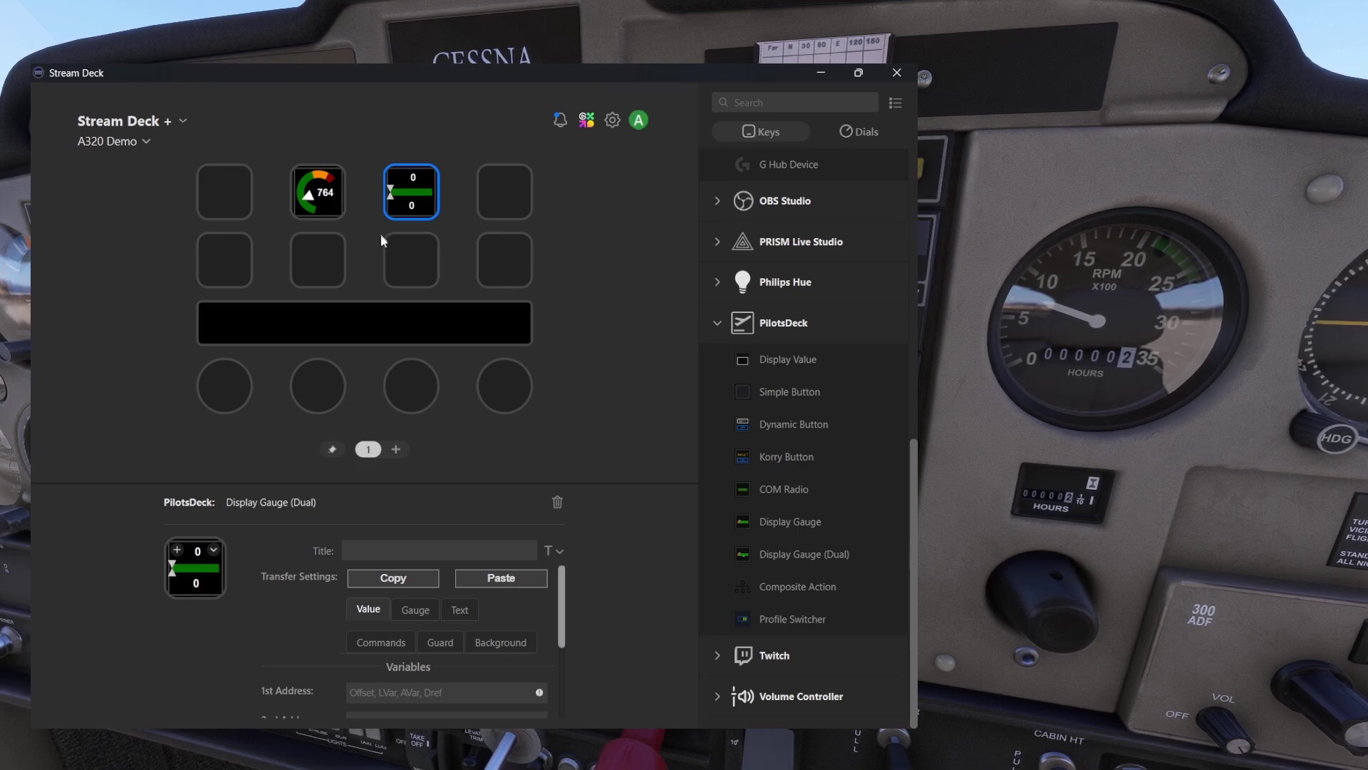
drag(563, 587, 563, 622)
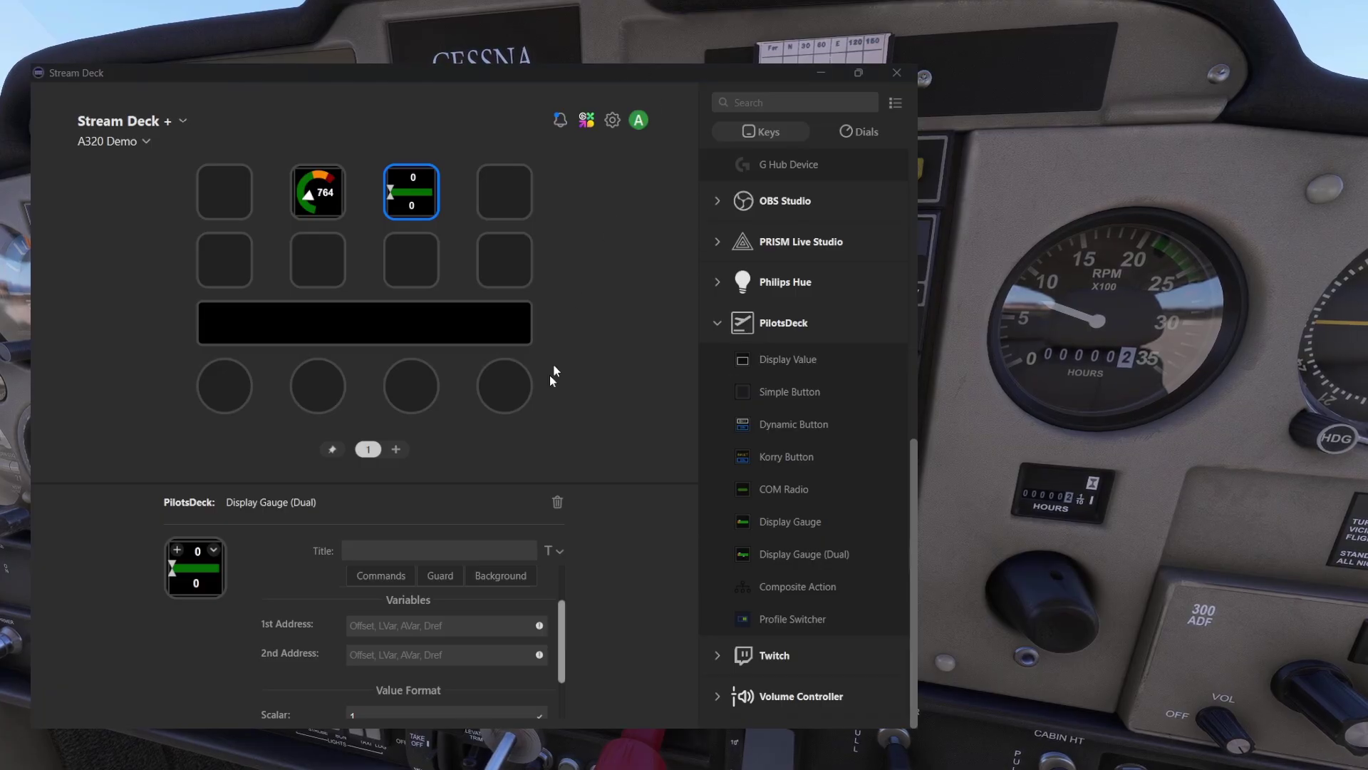
Paste (A:GENERAL ENG RPM:1, RPM) into 1st Address and the throttle lever position variable into 2nd Address
click(389, 626)
text((A:GENERAL ENG RPM:1, RPM))
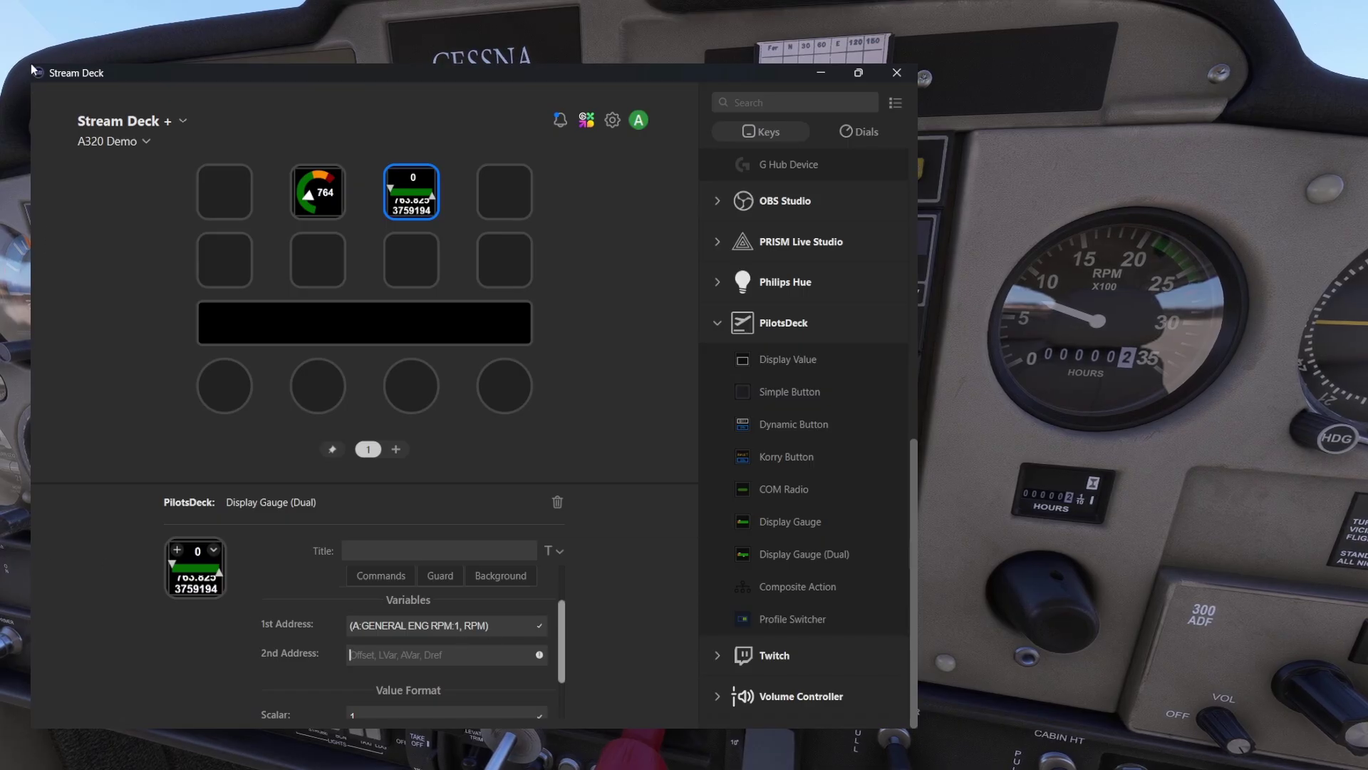
key(alt+Tab)
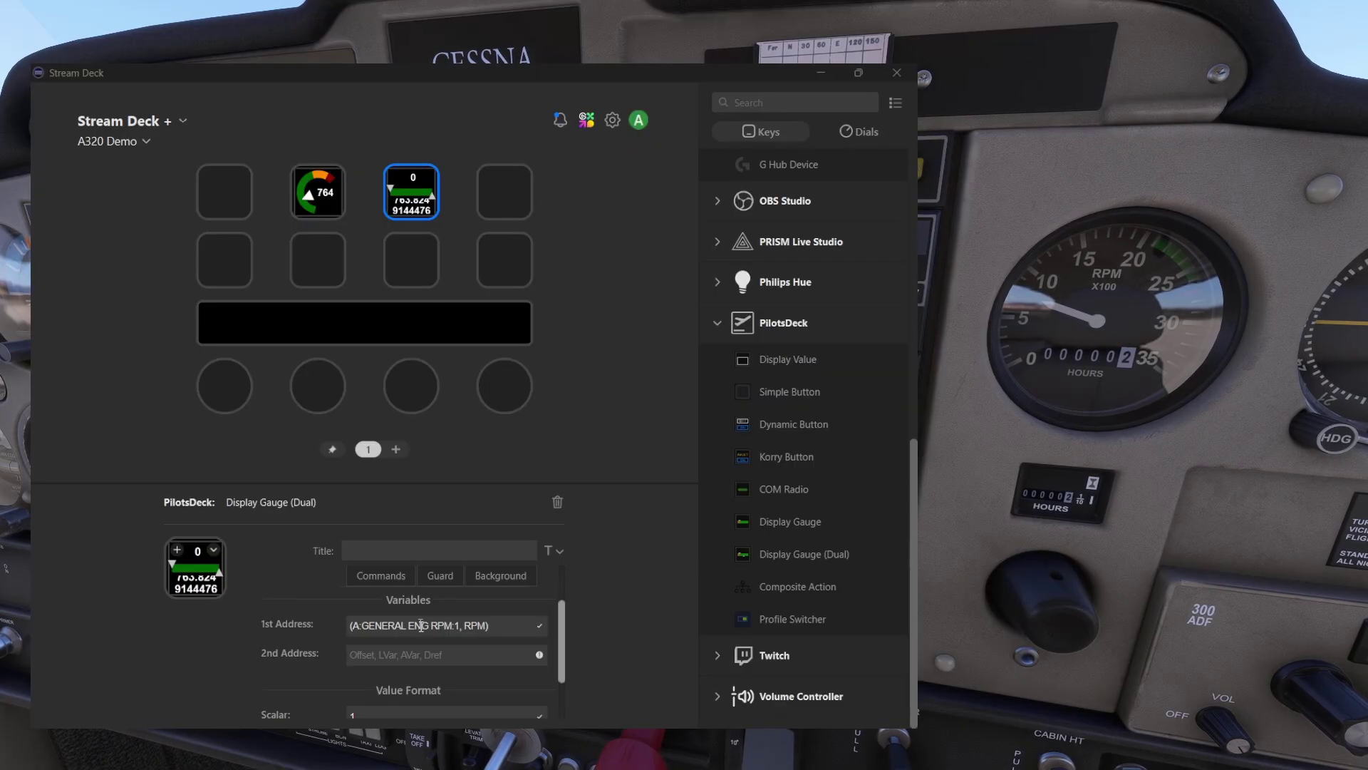
click(412, 653)
text((A:GENERAL ENG THROTTLE LEVER POSITION:1, Percent))
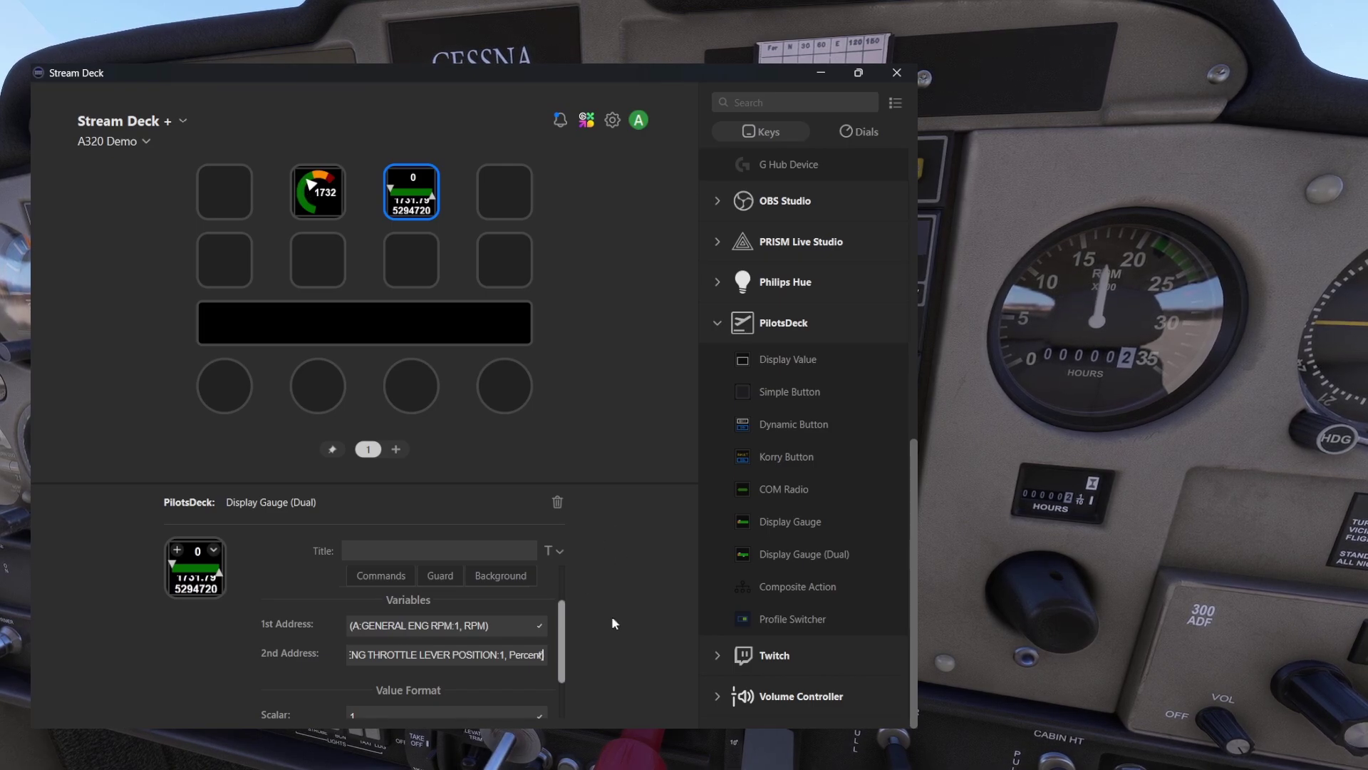
click(521, 632)
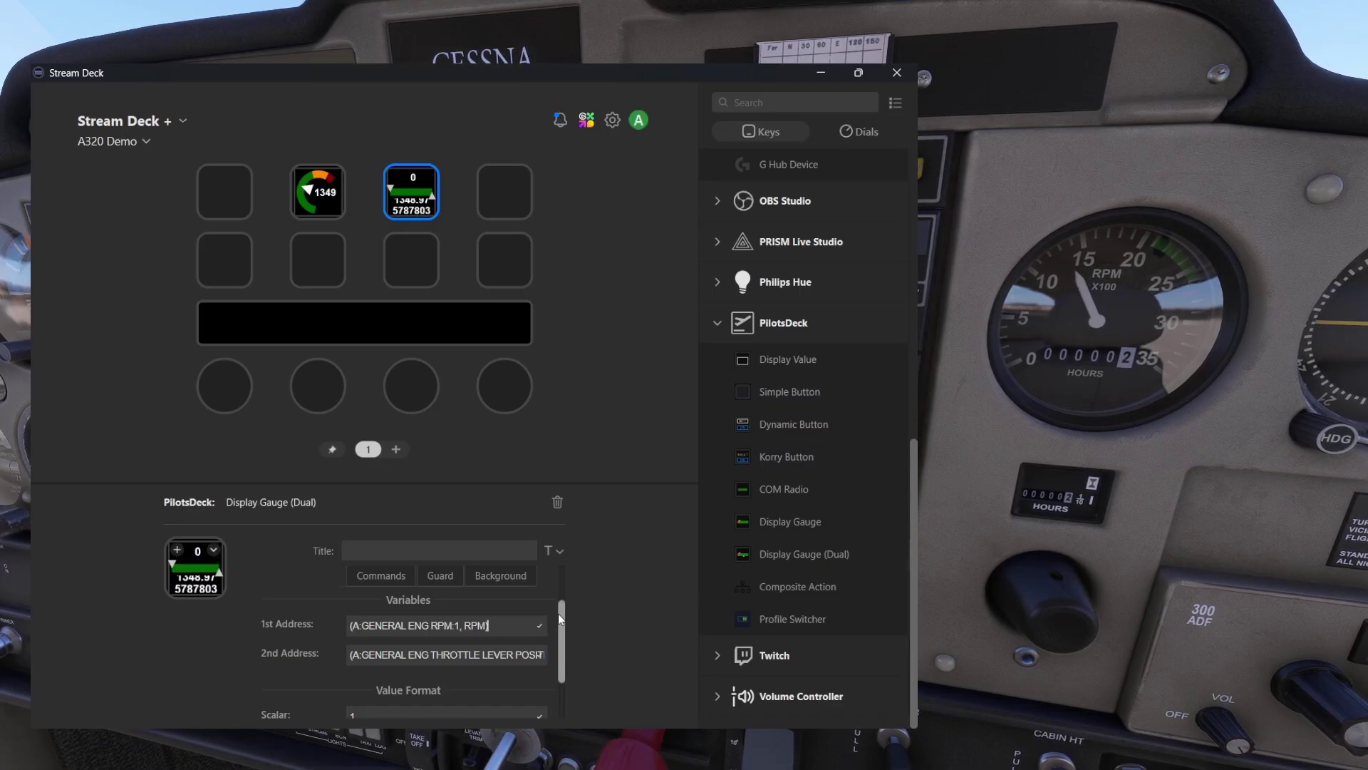
Replace the Value Format Maximum of 100 with 3000
drag(558, 614, 568, 677)
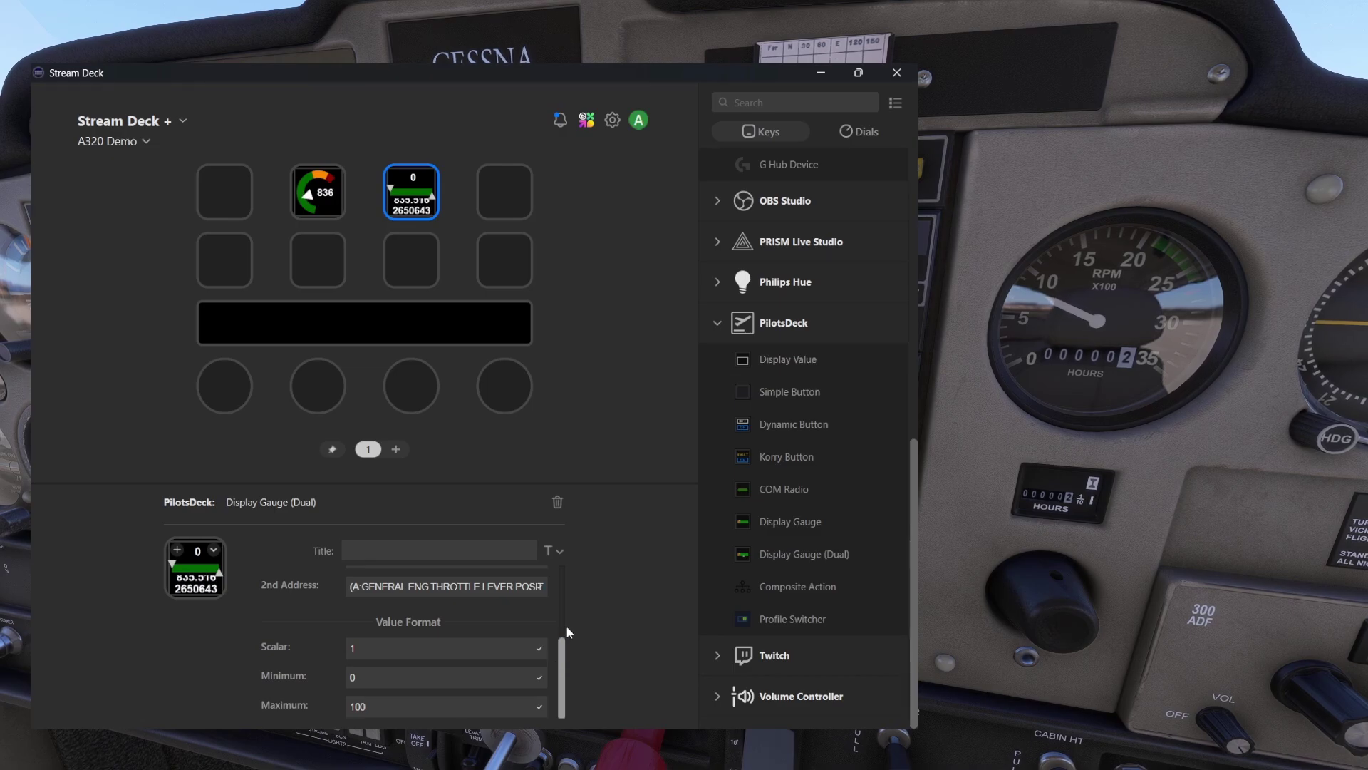
mouse_move(560, 649)
mouse_down()
mouse_move(558, 631)
mouse_move(560, 649)
mouse_up()
drag(383, 707, 283, 705)
text(3)
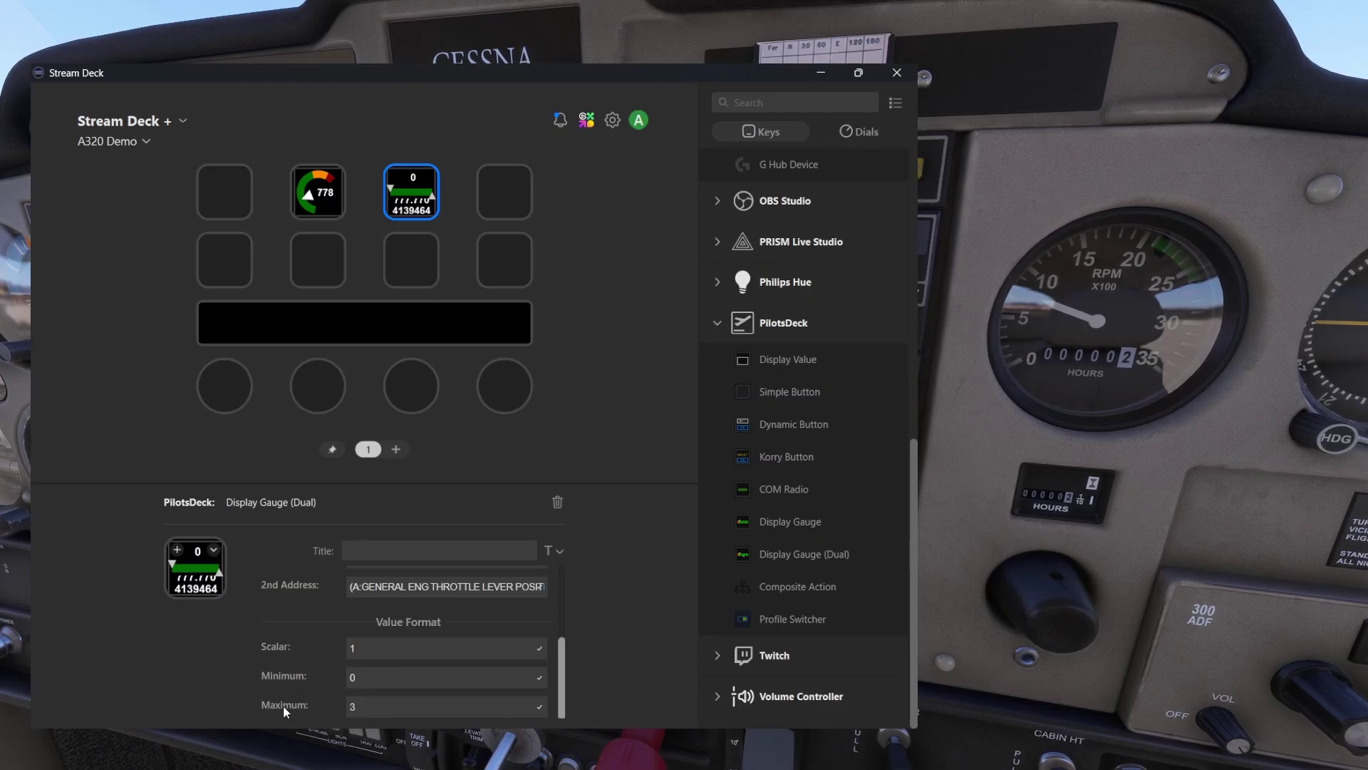
text(+000)
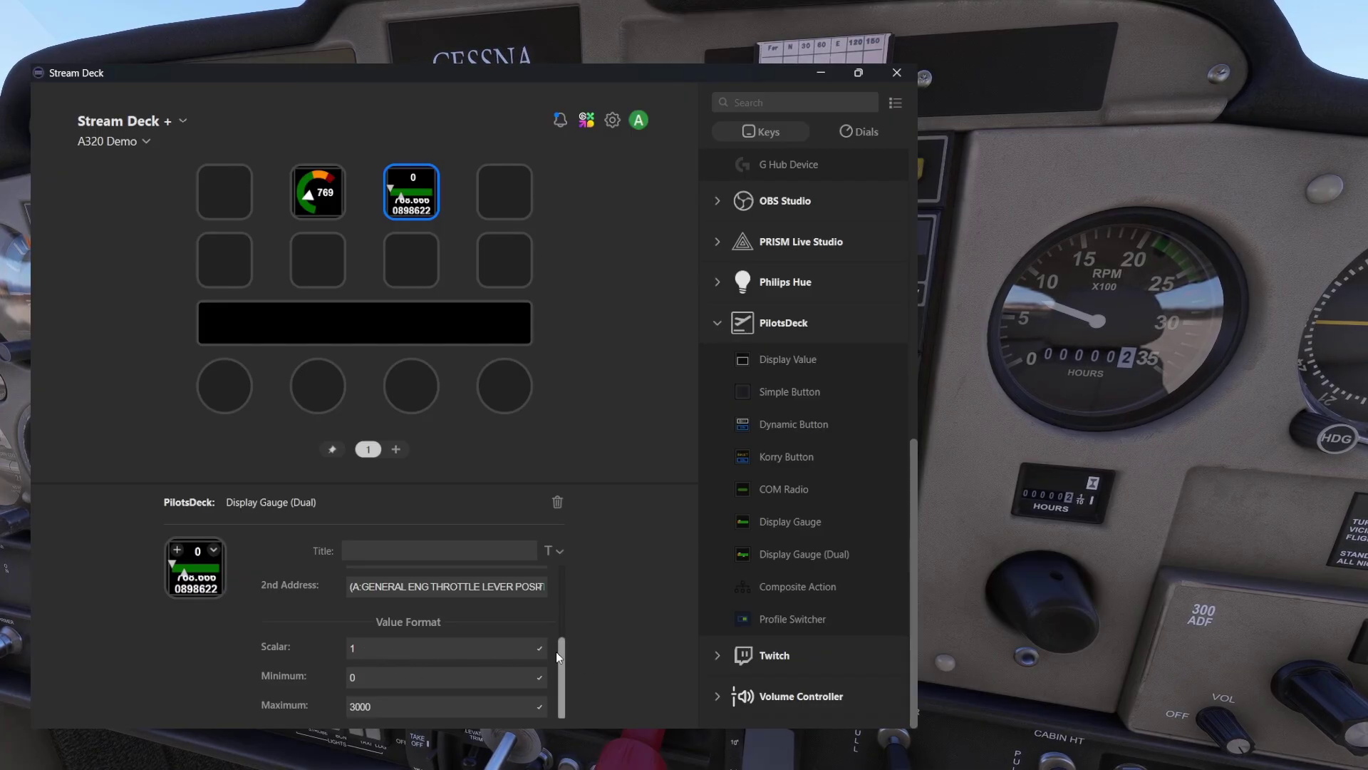
Go from the dual gauge's Gauge settings to its Text settings and set Format to 0.0
scroll(558, 655, up, 3)
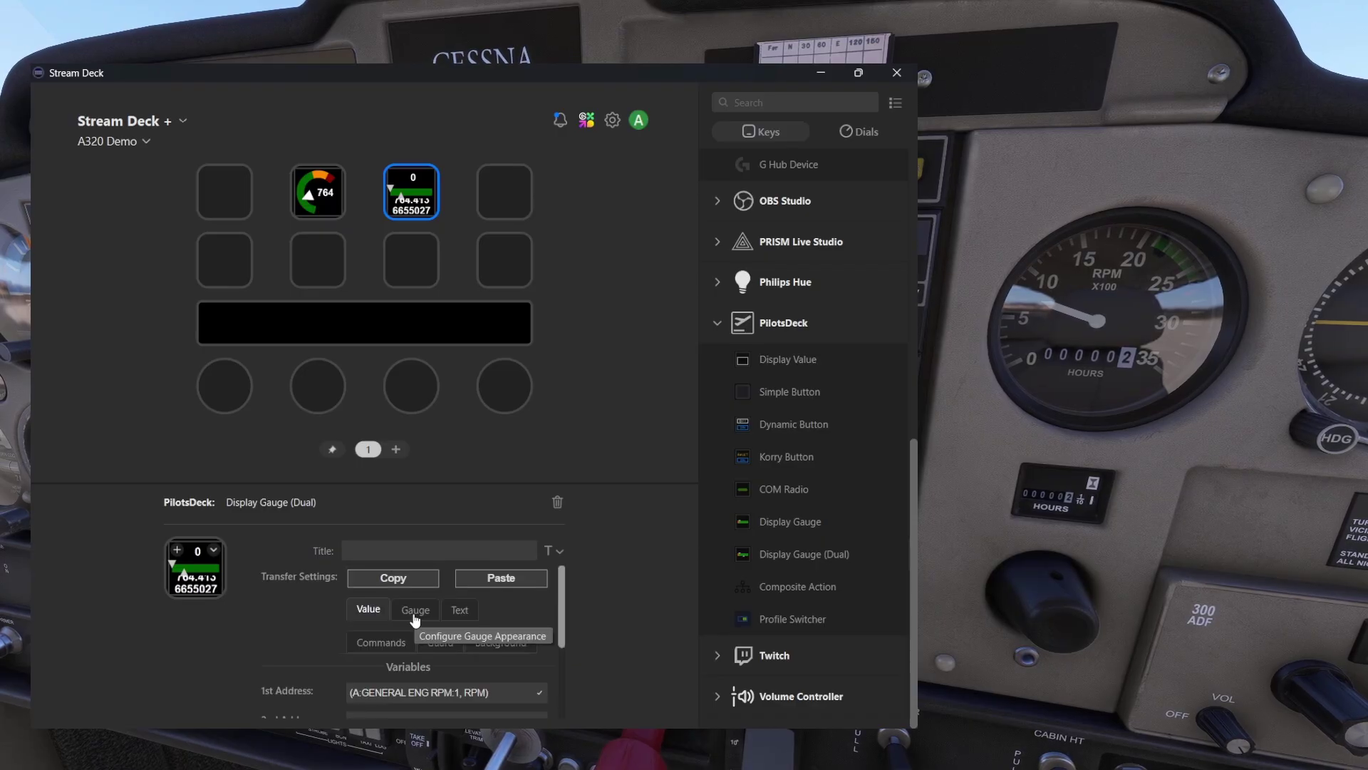
scroll(416, 621, down, 3)
scroll(417, 620, up, 3)
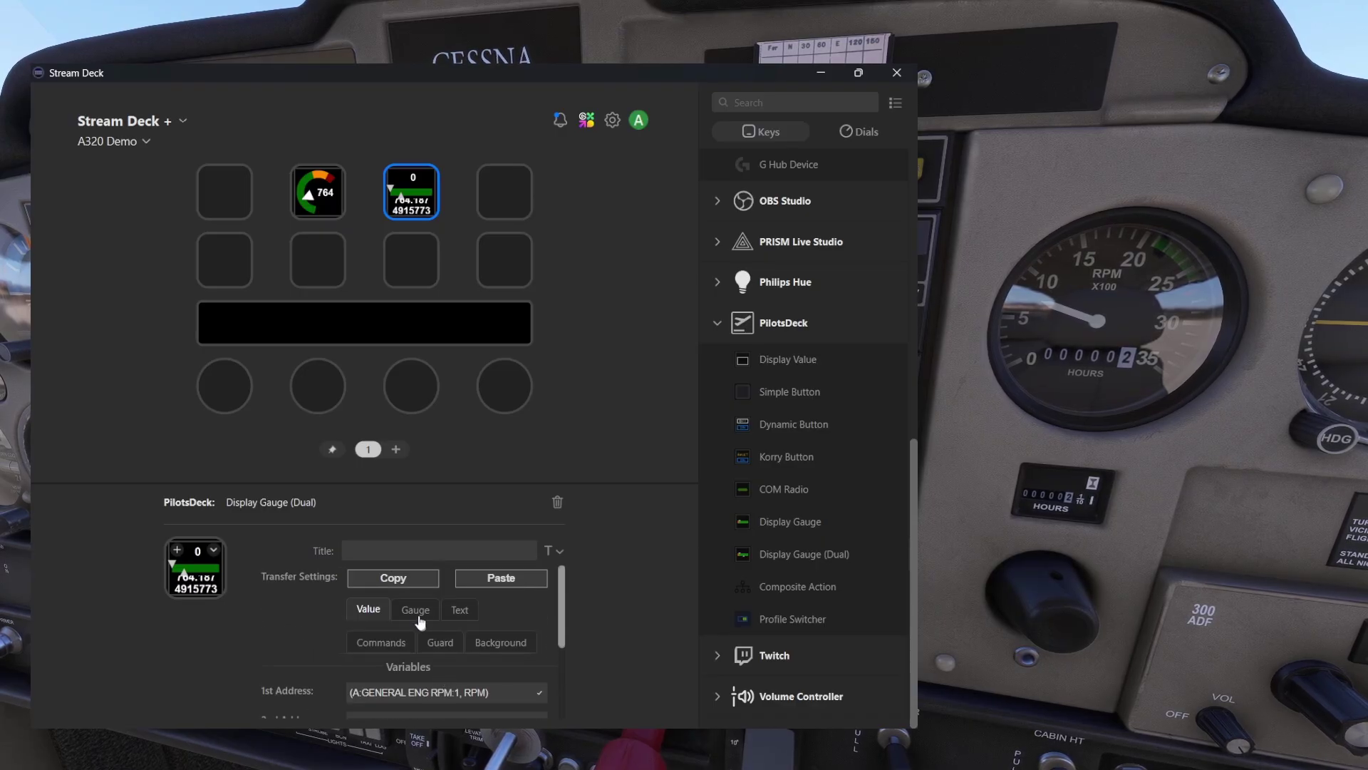
click(413, 614)
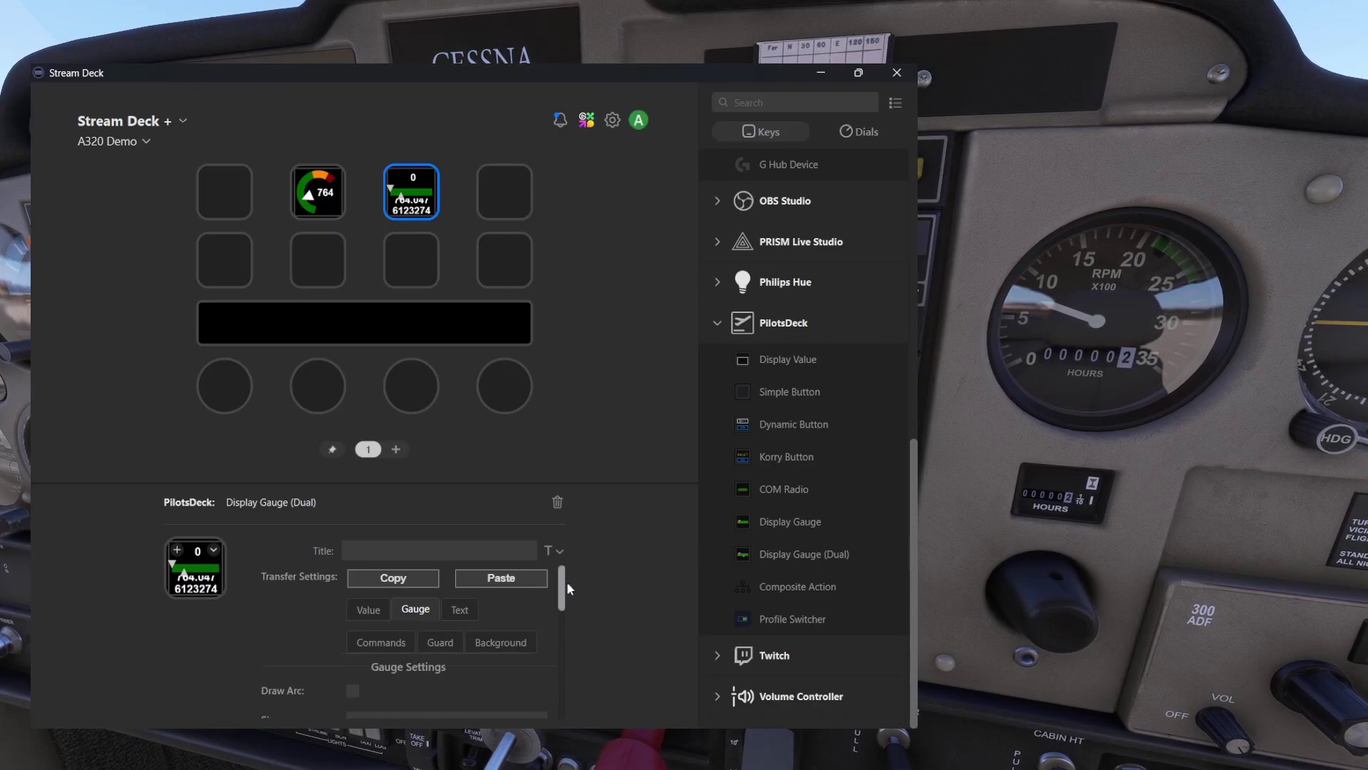
mouse_move(563, 609)
mouse_down()
mouse_move(553, 715)
mouse_move(567, 590)
mouse_move(553, 684)
mouse_move(553, 644)
mouse_up()
click(460, 617)
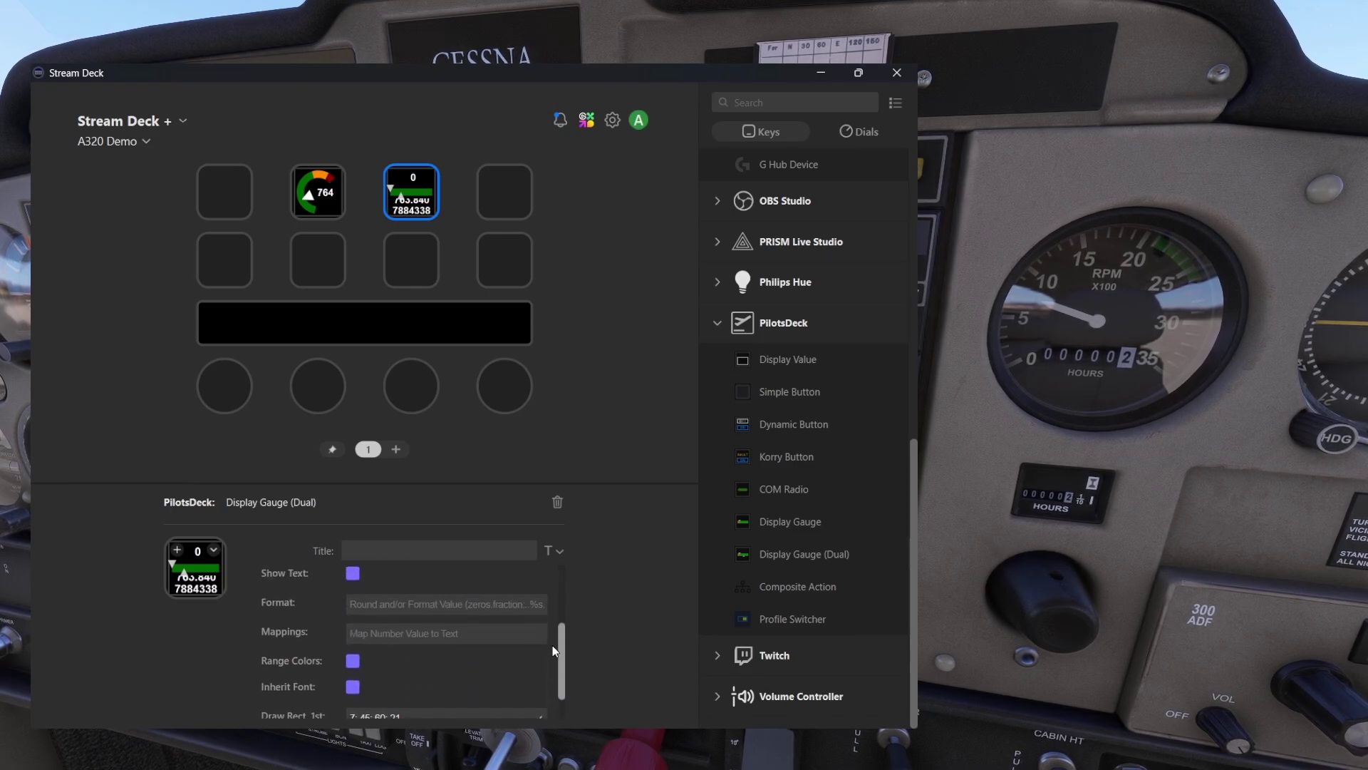
click(361, 602)
text(q)
text(.)
text(0)
key(Tab)
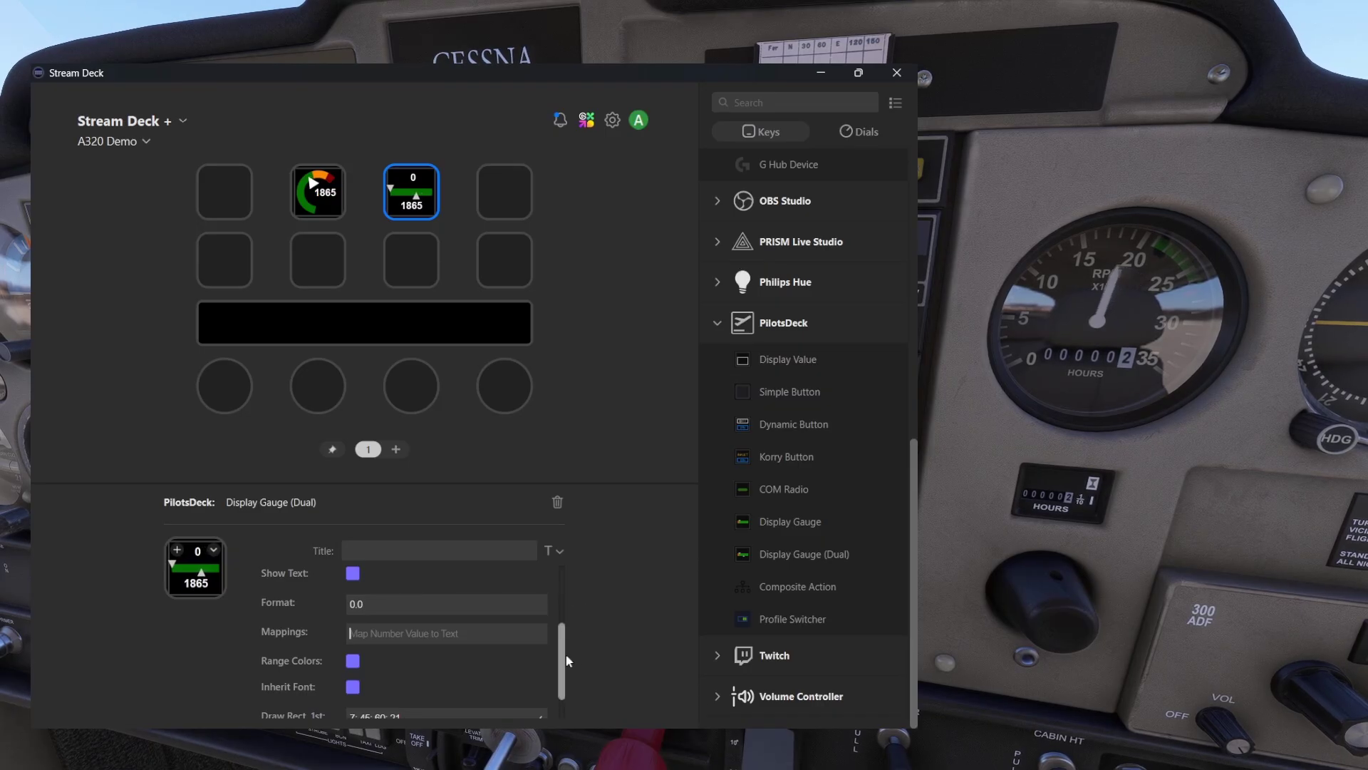
scroll(563, 628, up, 1)
drag(563, 627, 568, 551)
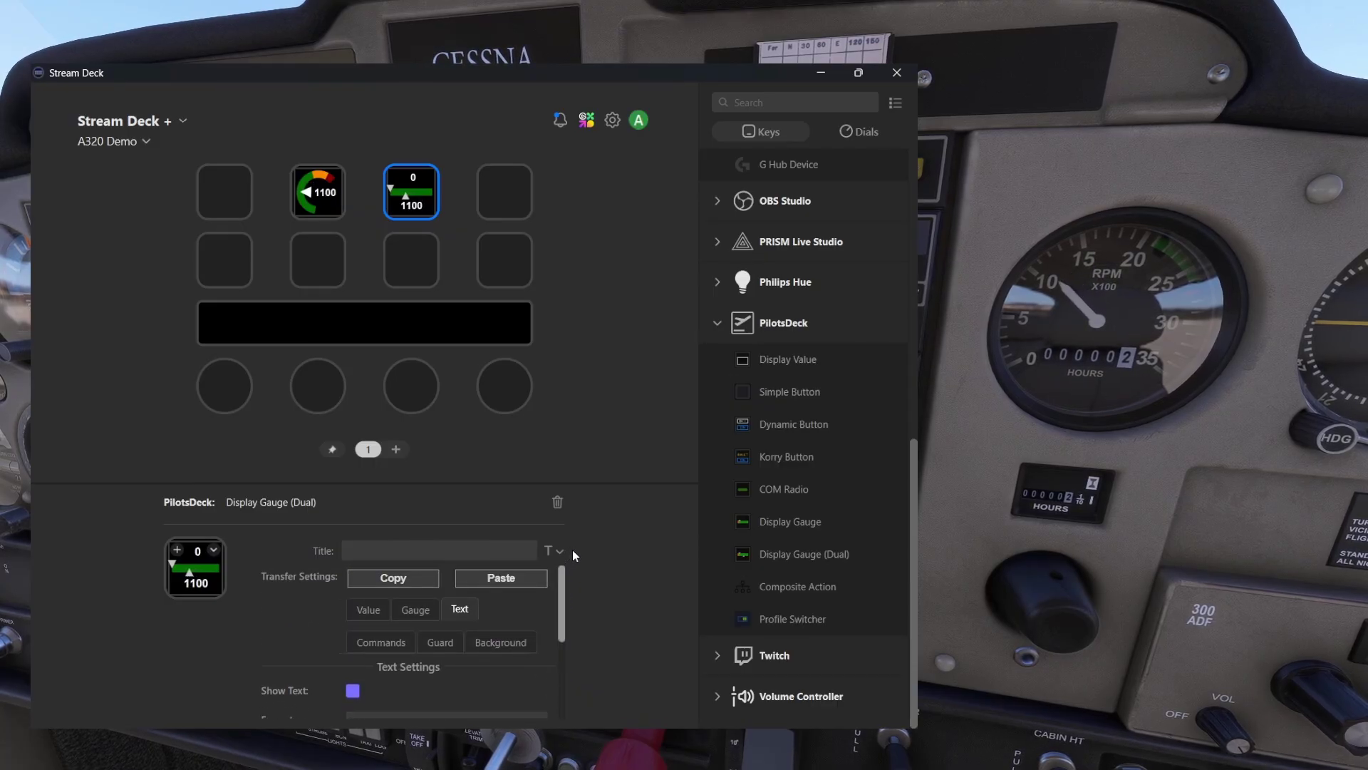